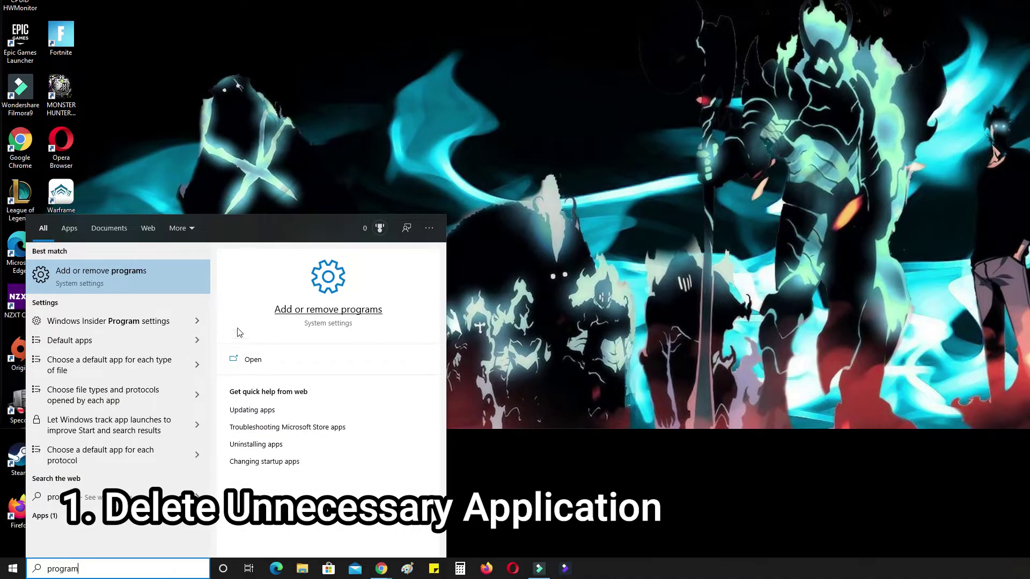
# Uninstall Candy Crush Friends from Apps & features, then select Farm Heroes Saga.
pyautogui.click(239, 328)
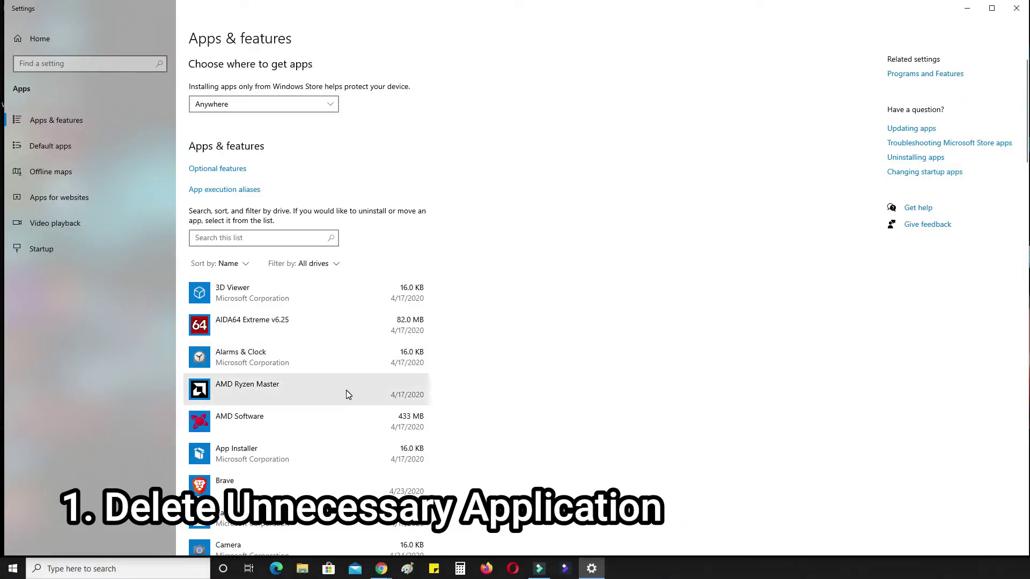
pyautogui.scroll(-5, 346, 395)
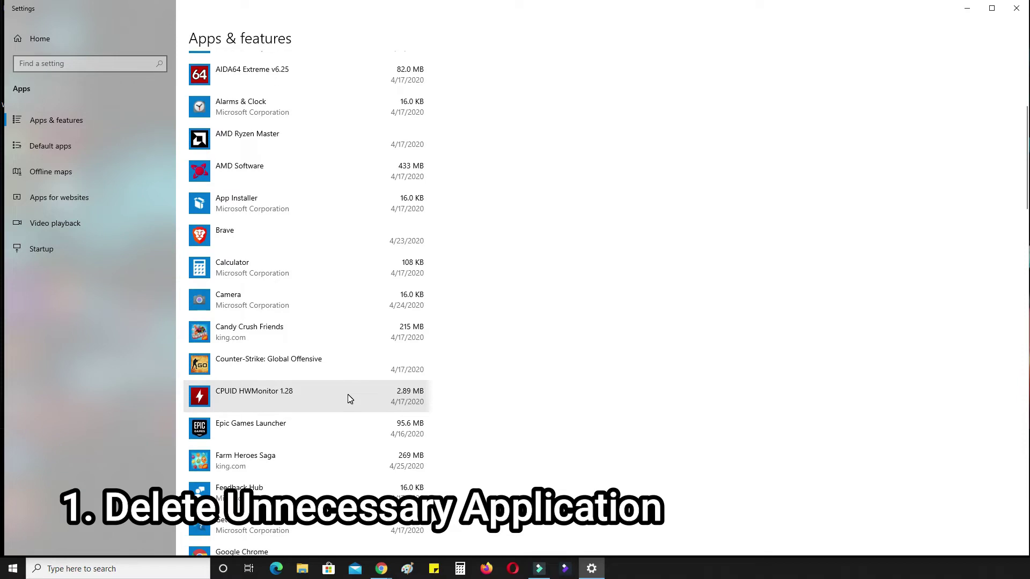
pyautogui.click(323, 335)
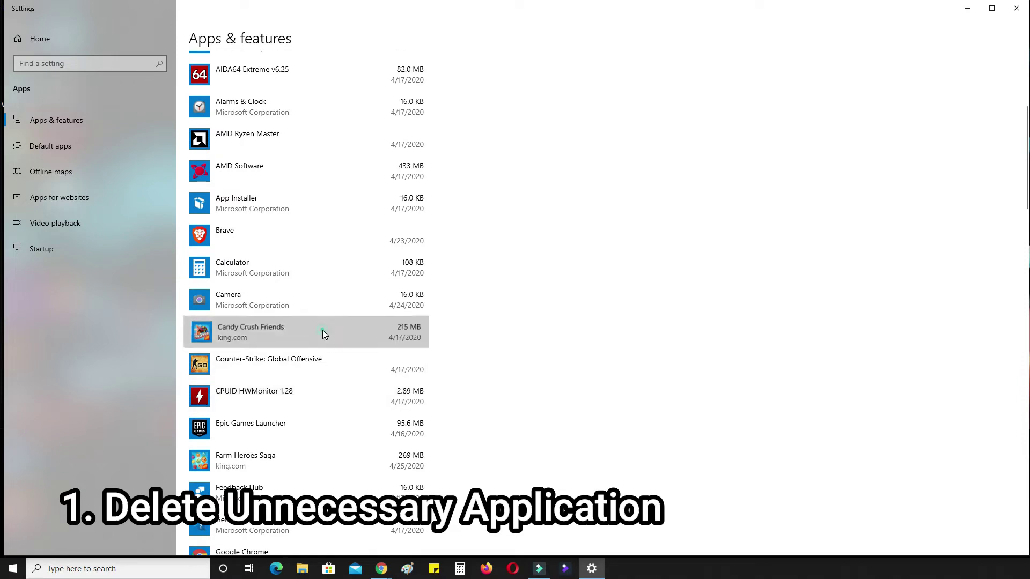
pyautogui.click(399, 378)
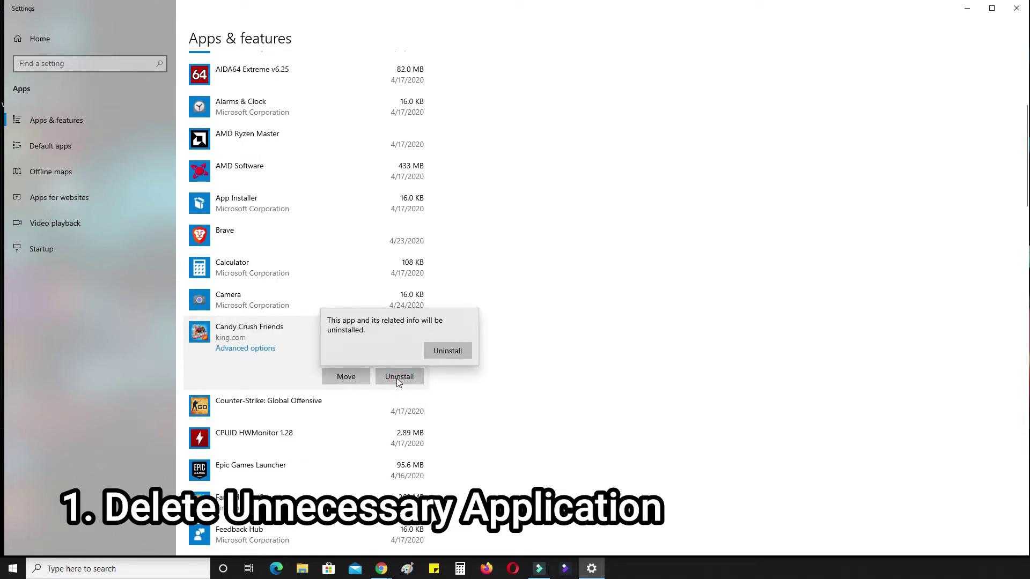
pyautogui.click(440, 350)
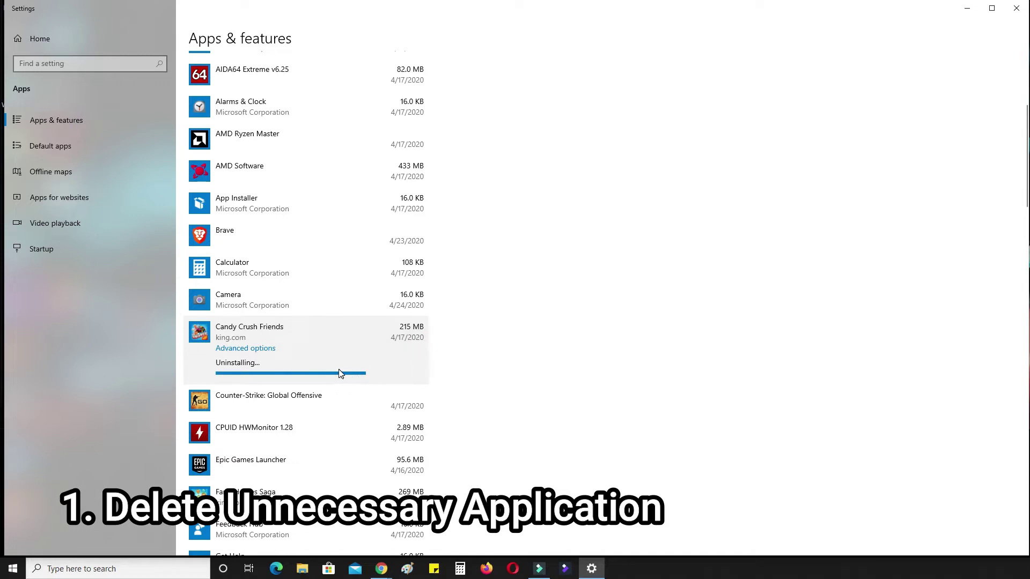
pyautogui.scroll(-3, 321, 349)
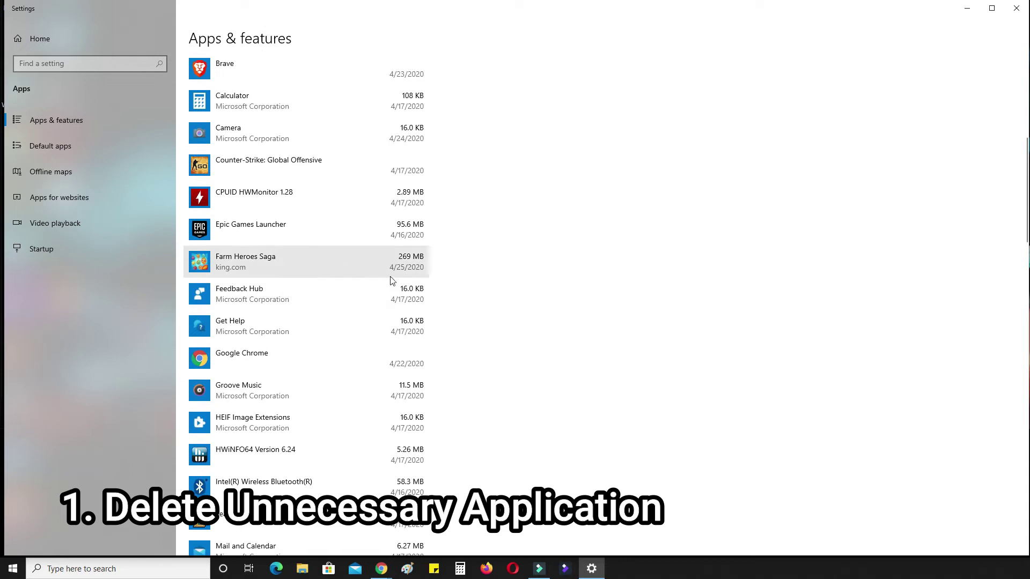
pyautogui.click(410, 275)
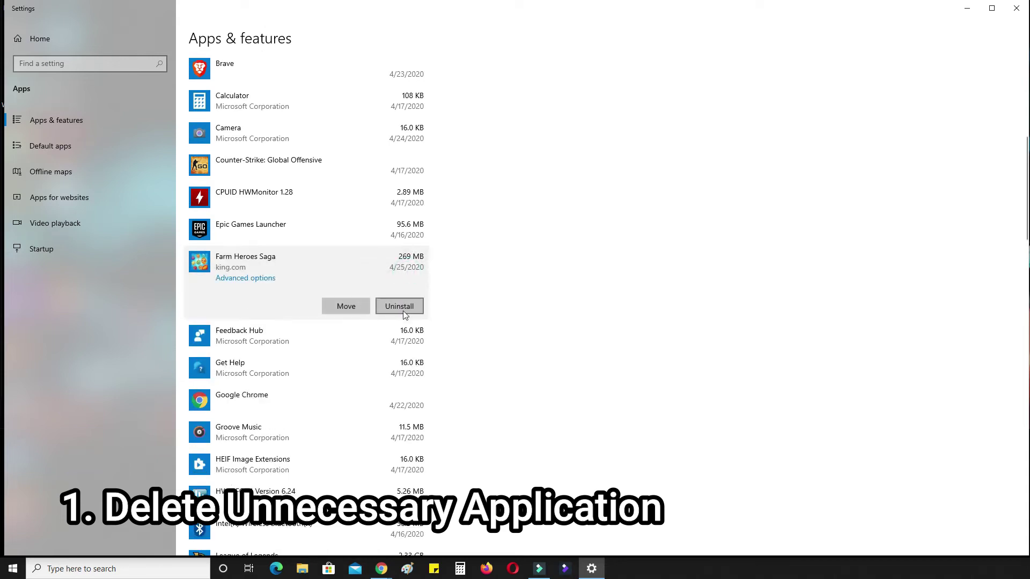
# Confirm uninstalling Farm Heroes Saga, then launch Disk Cleanup with drive C: selected.
pyautogui.click(401, 308)
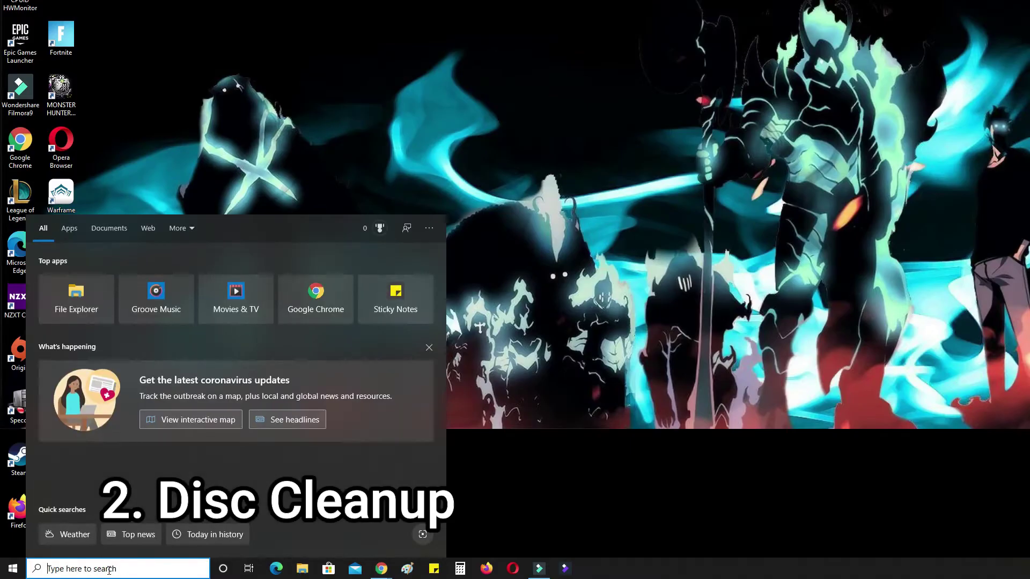
pyautogui.write('disk')
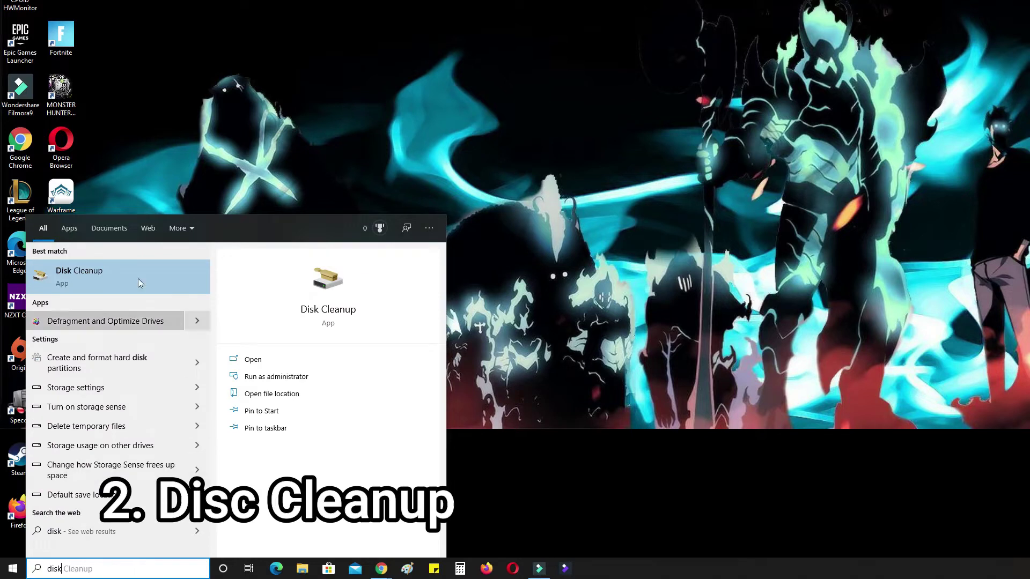
pyautogui.click(70, 281)
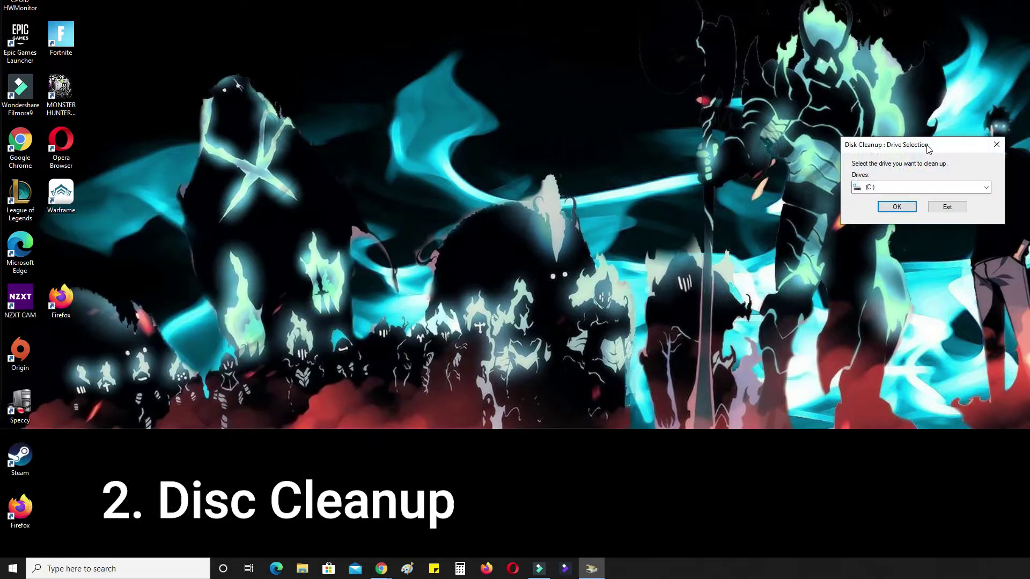
pyautogui.moveTo(917, 146); pyautogui.dragTo(407, 220)
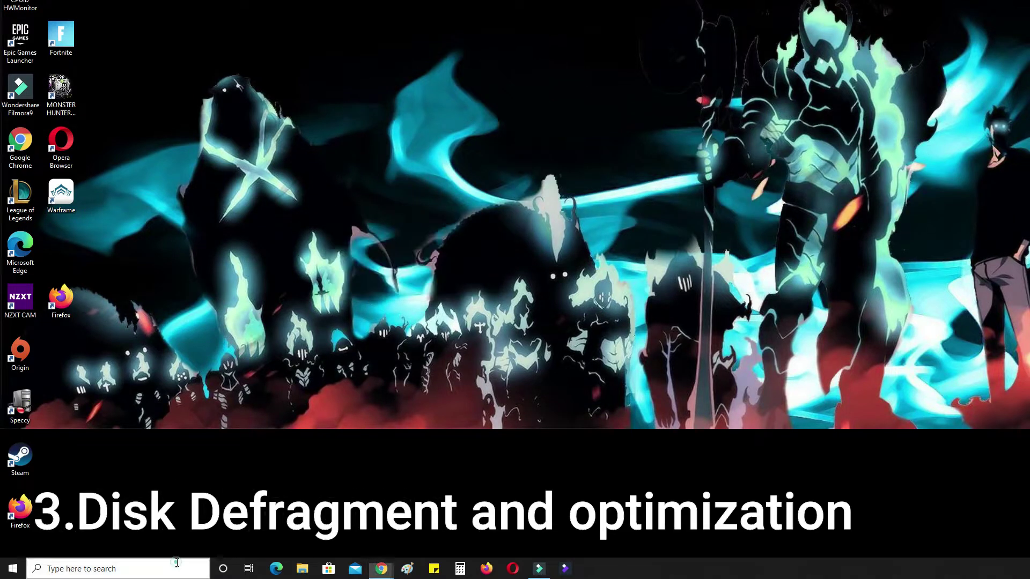
# Launch Defragment and Optimize Drives from Start search and centre its window.
pyautogui.click(177, 567)
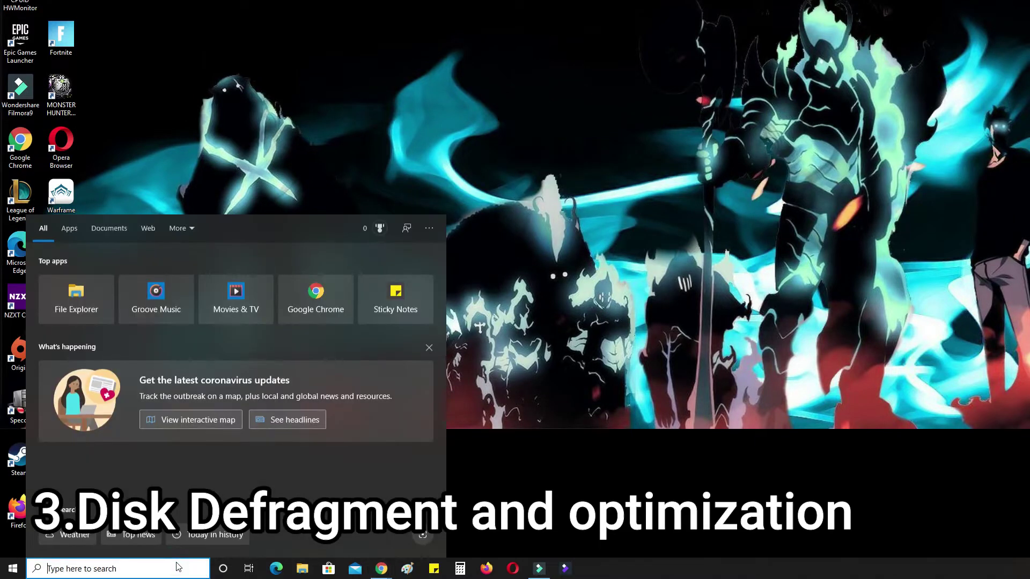
pyautogui.write('dis')
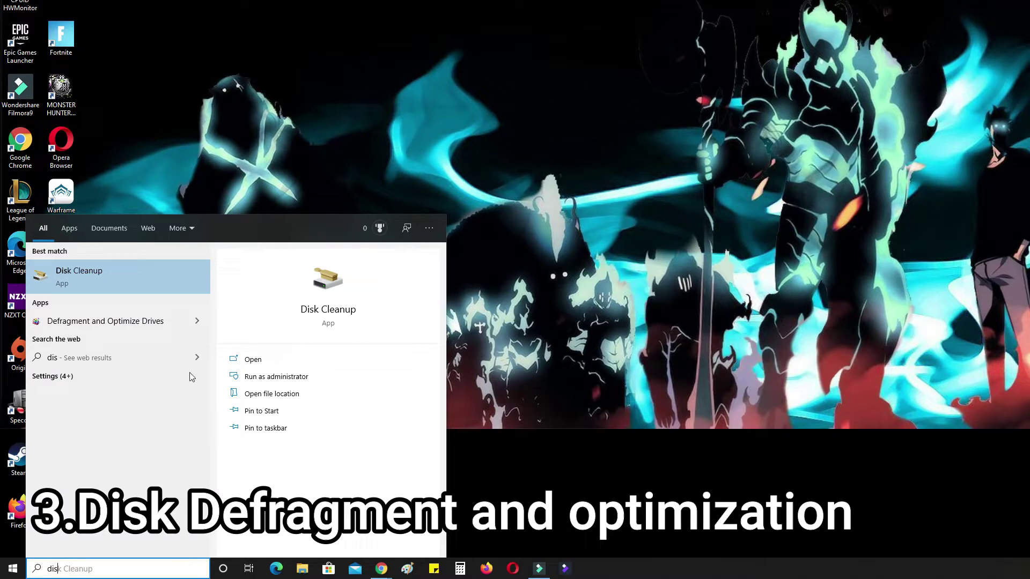
pyautogui.click(115, 321)
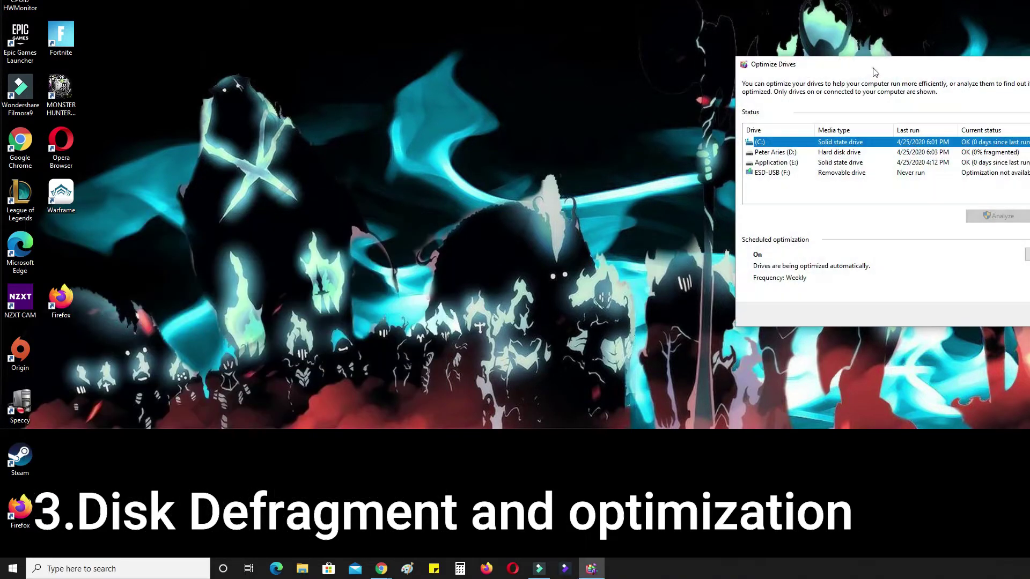
pyautogui.moveTo(874, 72); pyautogui.dragTo(398, 194)
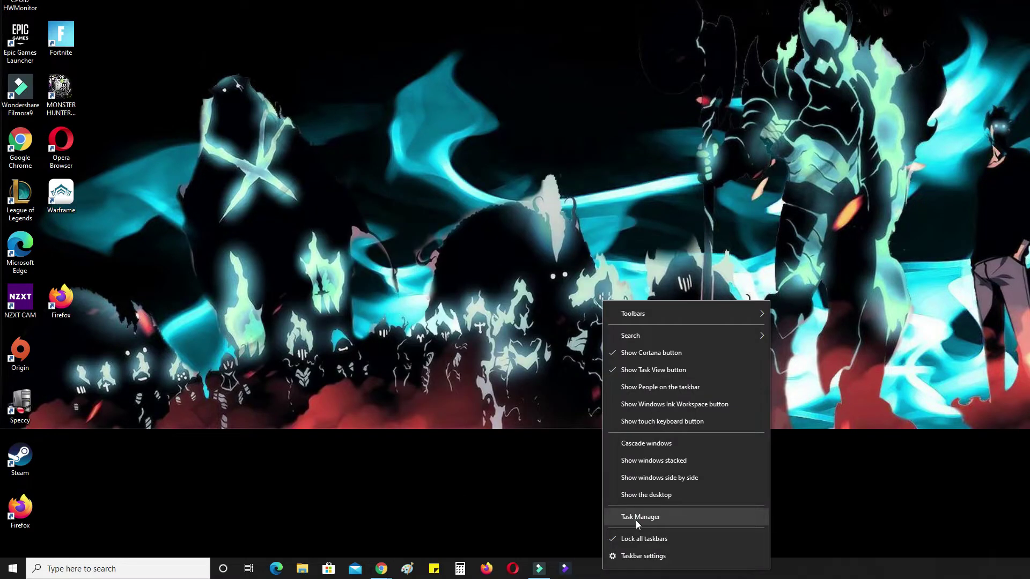
# Disable Opera Browser Assistant in Task Manager's Startup list.
pyautogui.click(644, 542)
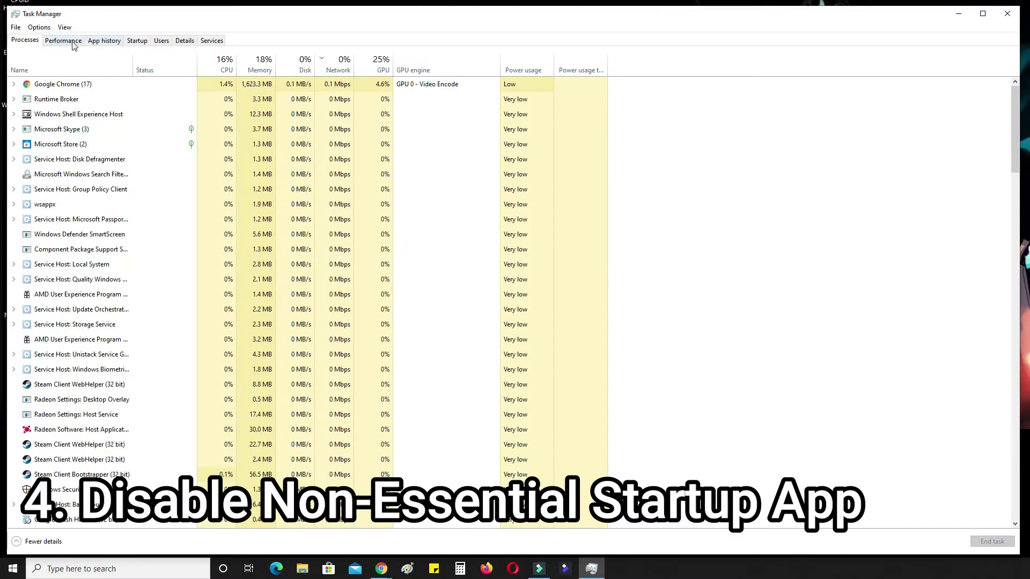
pyautogui.click(137, 40)
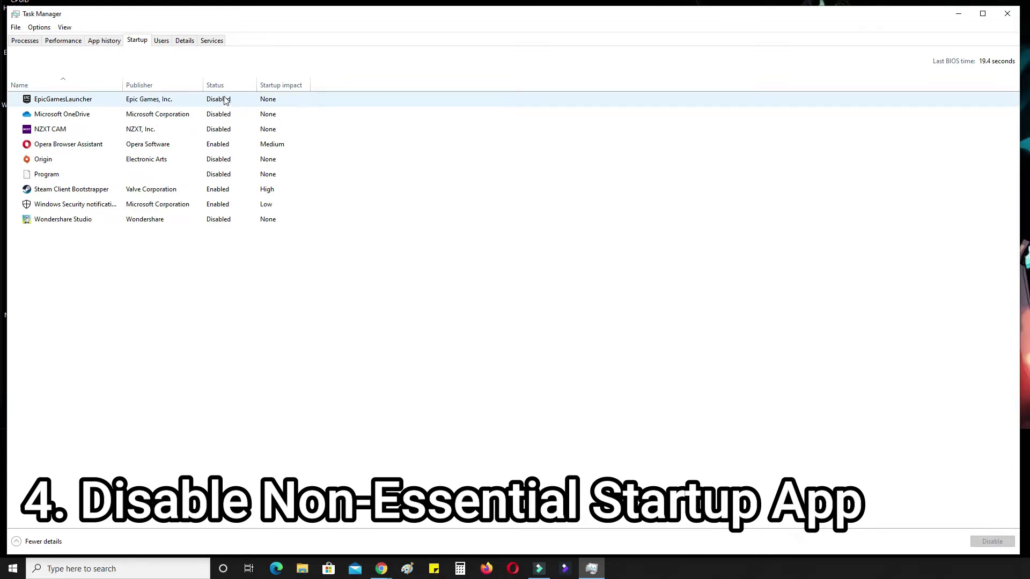
pyautogui.rightClick(214, 150)
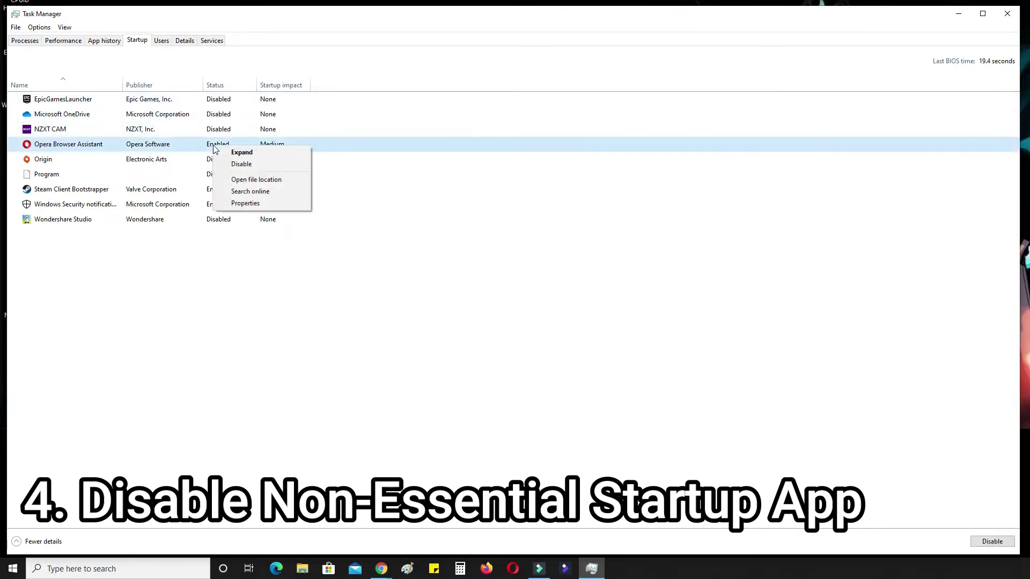
pyautogui.click(238, 166)
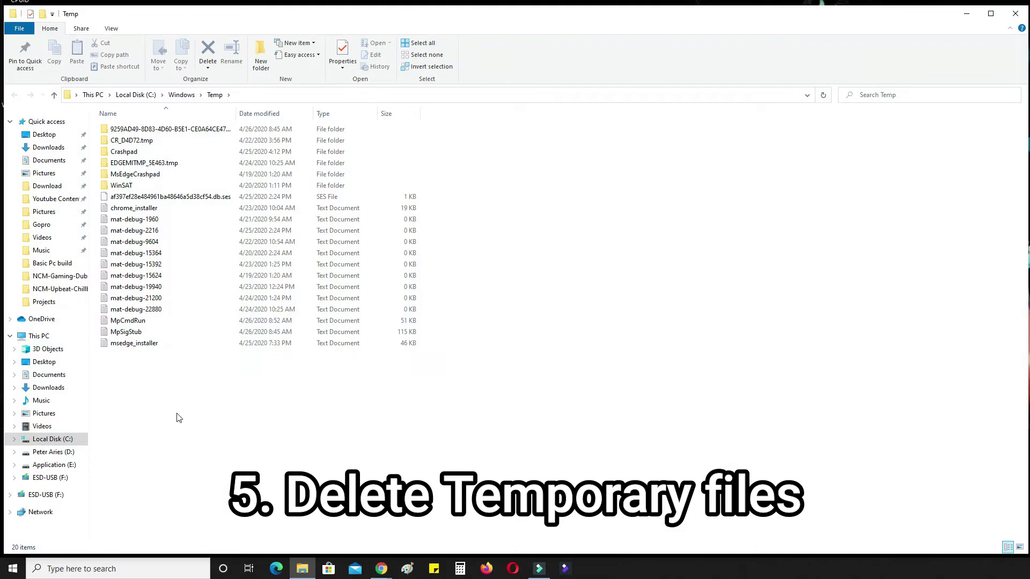
# Delete all files in the Windows Temp folder and the user's %temp% folder.
pyautogui.moveTo(177, 413); pyautogui.dragTo(134, 131)
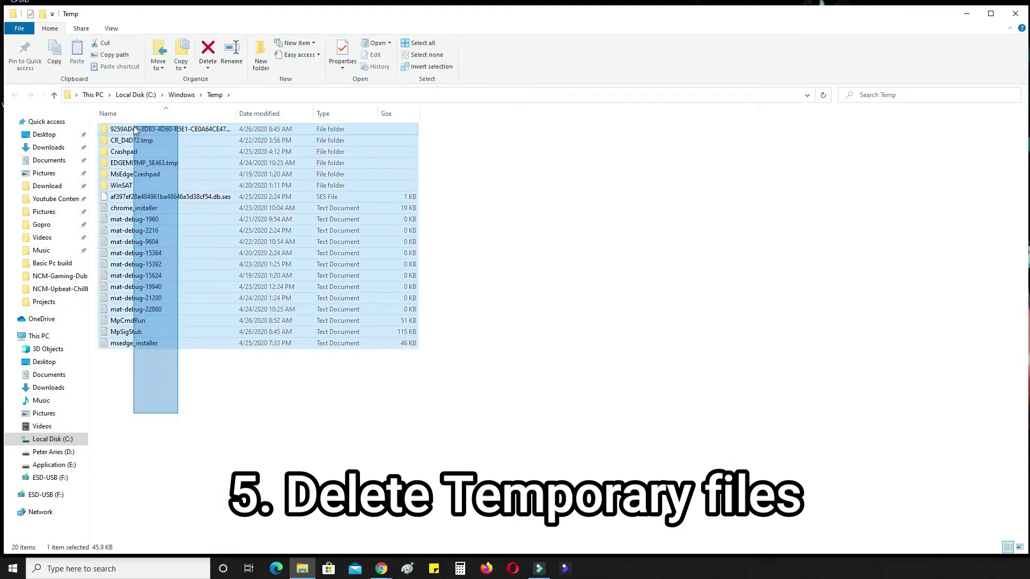
pyautogui.rightClick(145, 200)
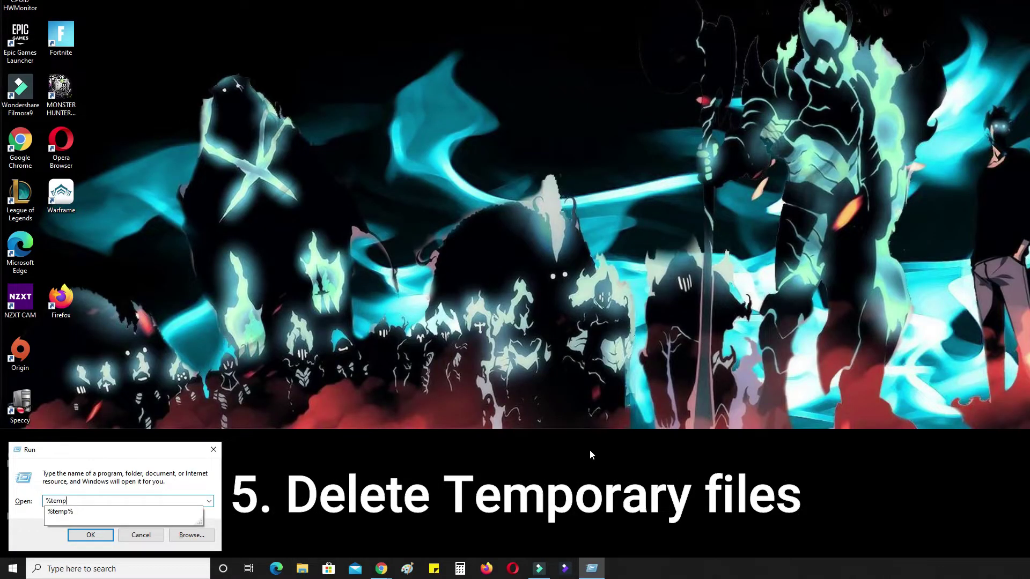
pyautogui.write('%')
pyautogui.press('Return')
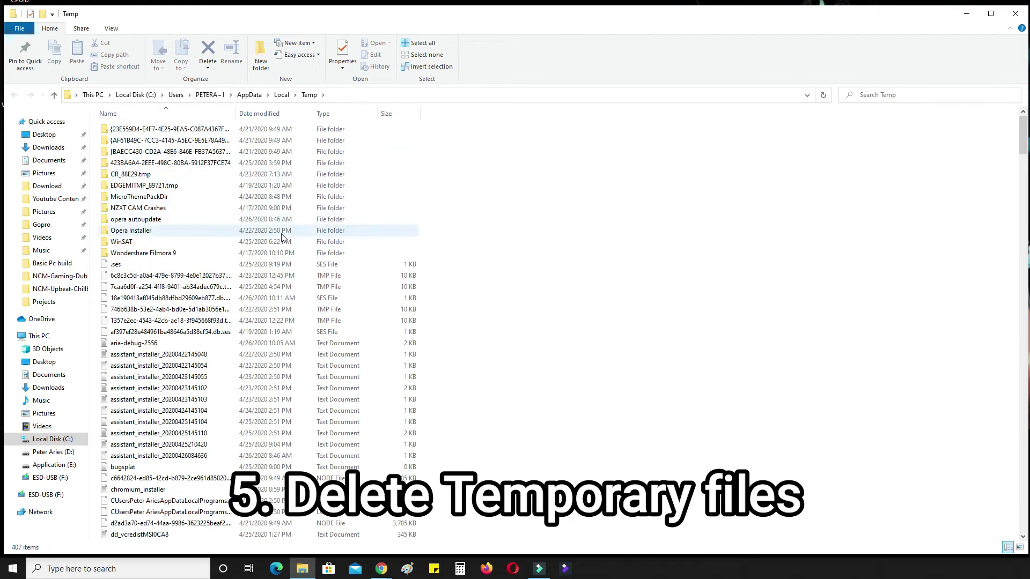
pyautogui.hotkey('ctrl', 'a')
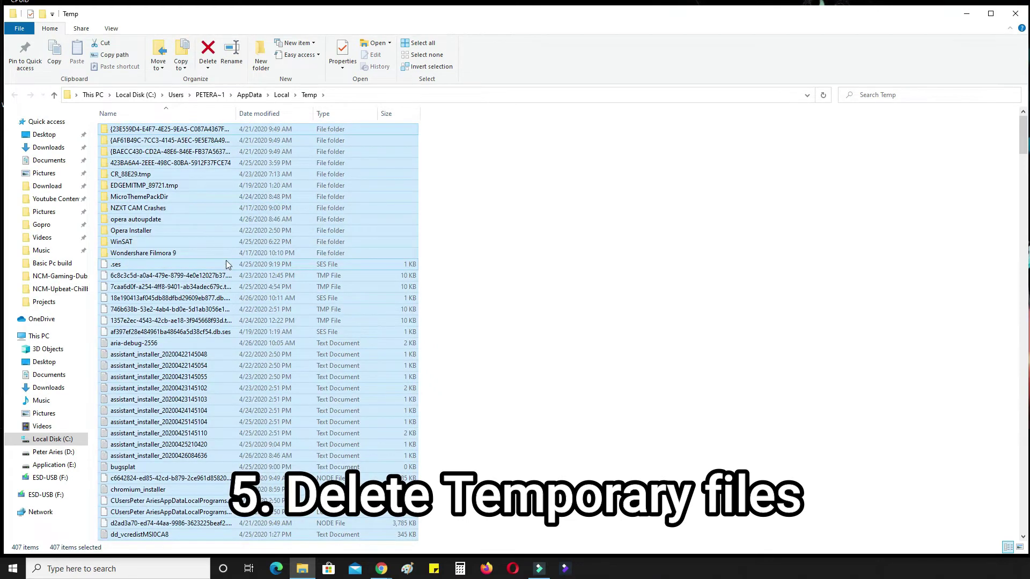
pyautogui.rightClick(227, 262)
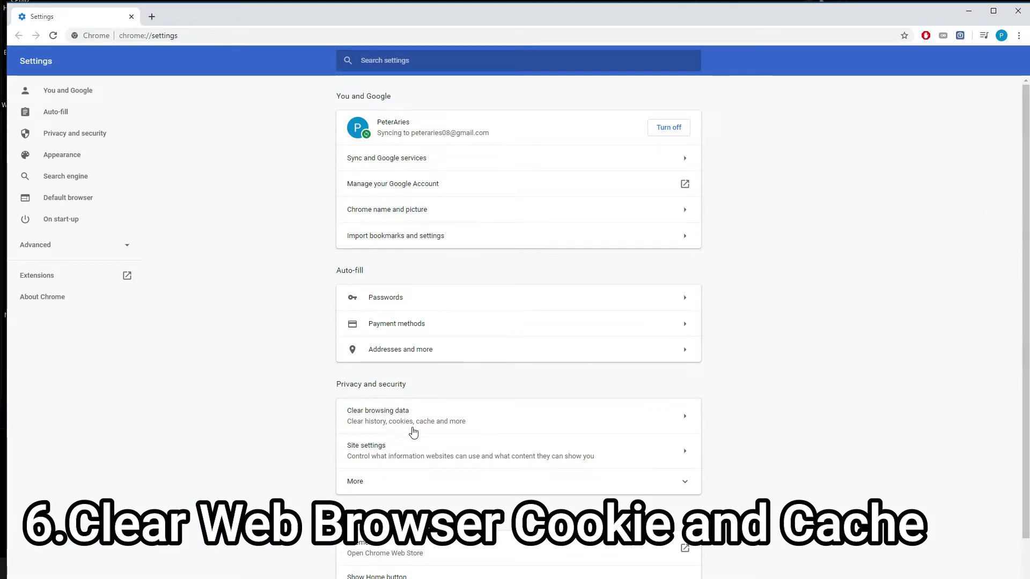
# Bring up Chrome's clear browsing data options, then search Google for 'ccleaner'.
pyautogui.click(686, 417)
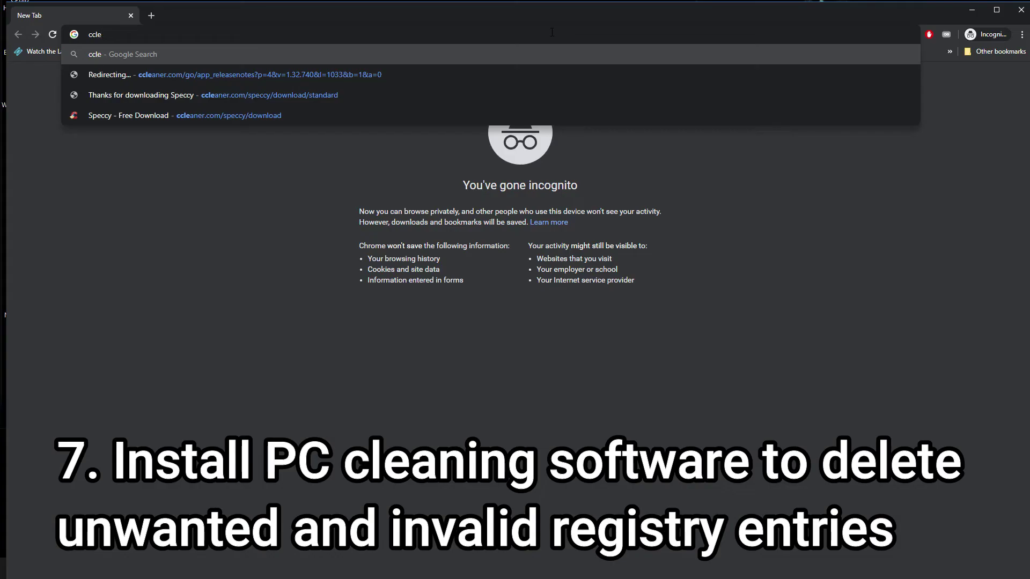
pyautogui.write('cc')
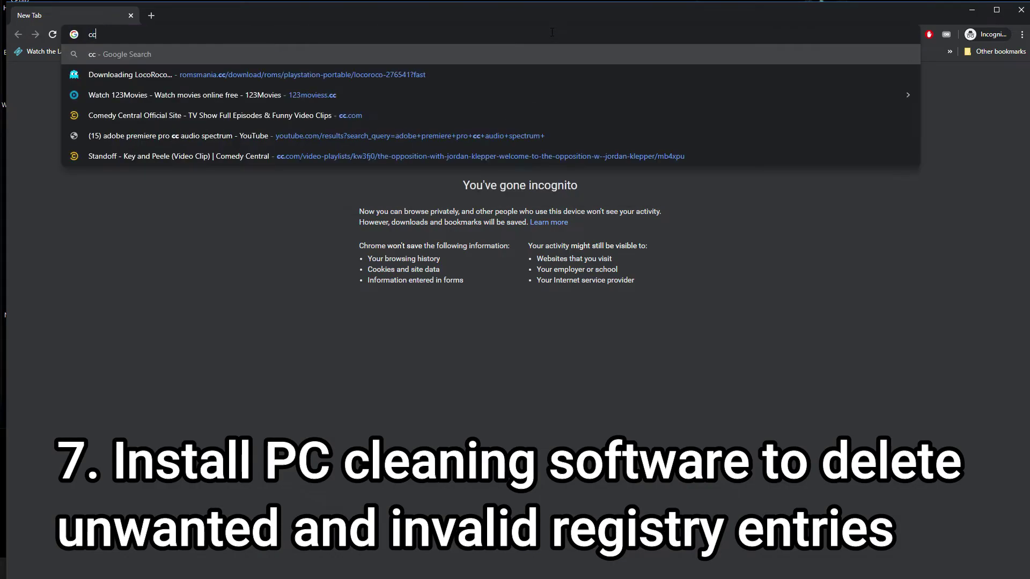
pyautogui.write('leaner')
pyautogui.press('Return')
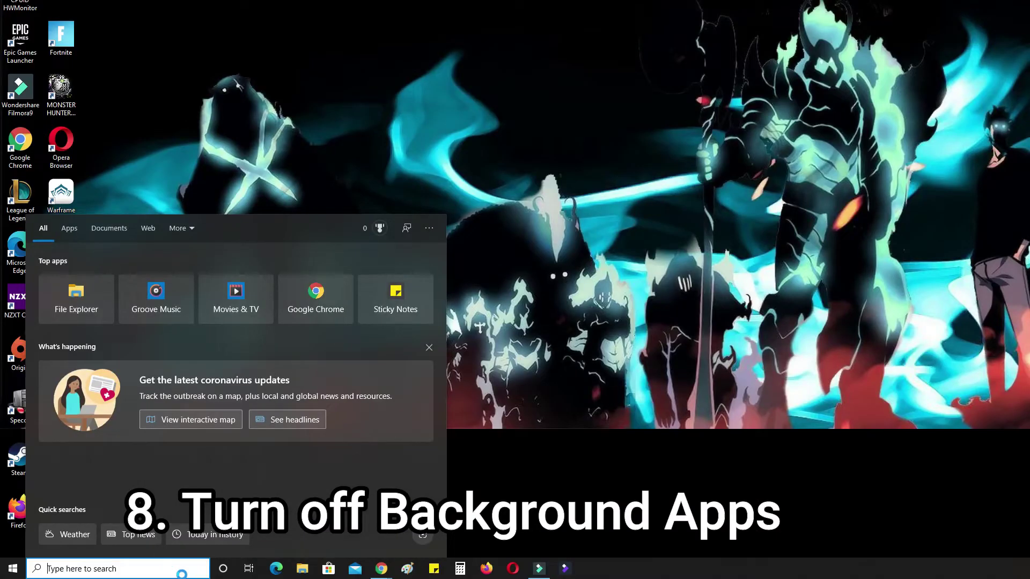
# Open Background apps settings and toggle the master switch off, then back on.
pyautogui.write('back')
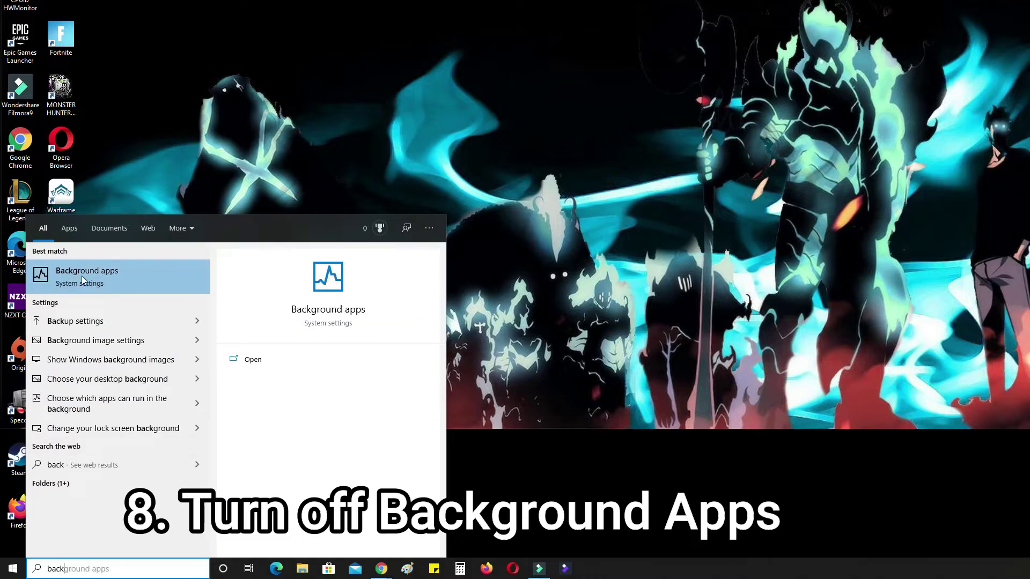
pyautogui.click(86, 279)
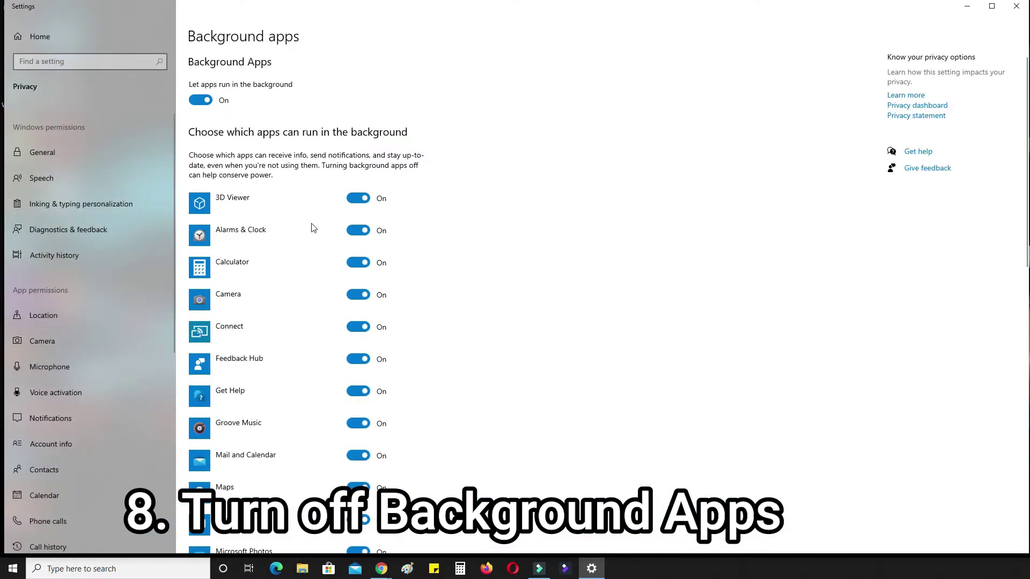
pyautogui.click(208, 102)
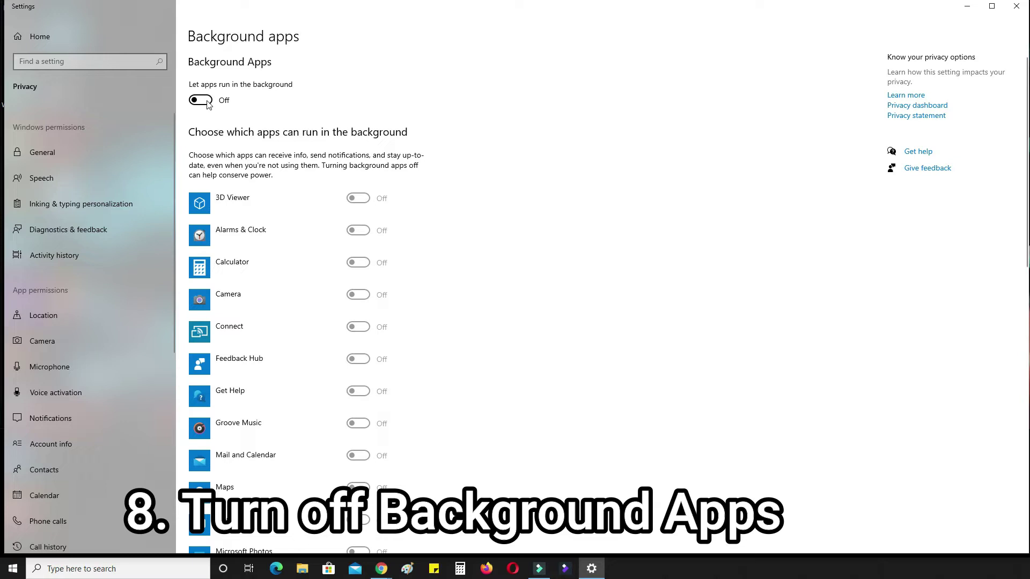
pyautogui.click(208, 102)
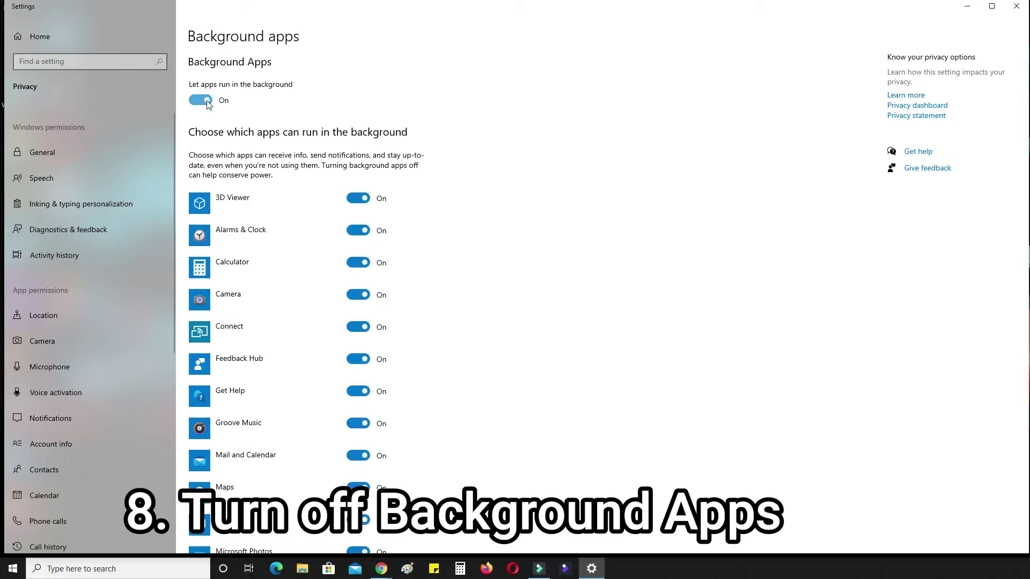
# Turn off background running for 3D Viewer, Alarms & Clock, Camera and Feedback Hub.
pyautogui.click(364, 200)
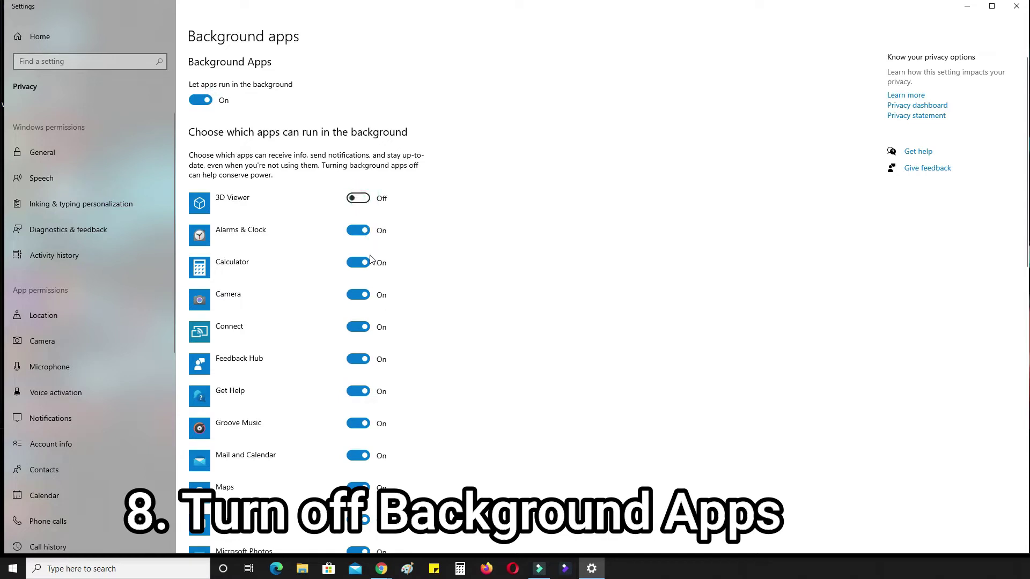
pyautogui.click(358, 230)
pyautogui.click(360, 294)
pyautogui.click(359, 359)
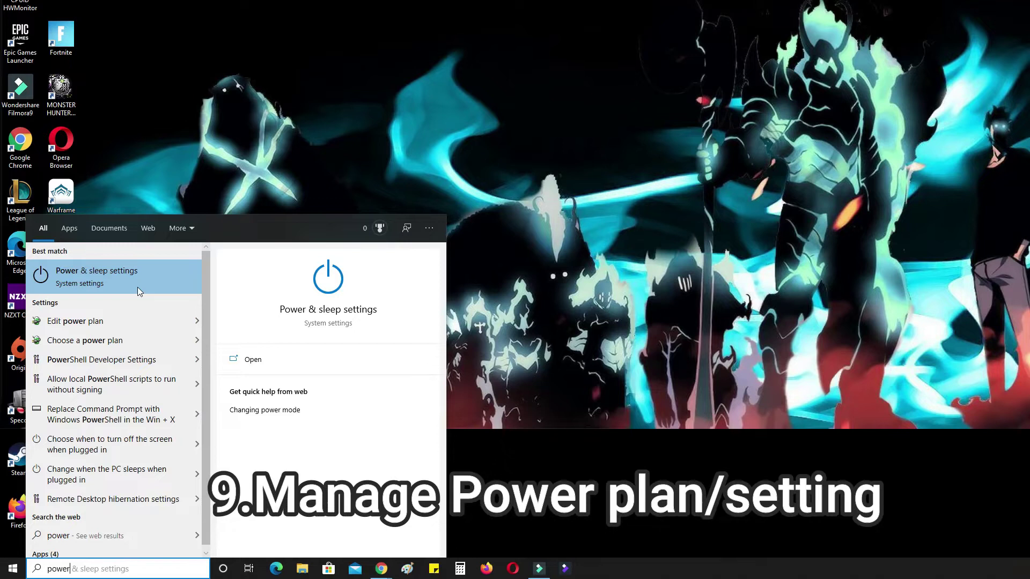
# Make High performance the active power plan from the additional power plans.
pyautogui.click(138, 287)
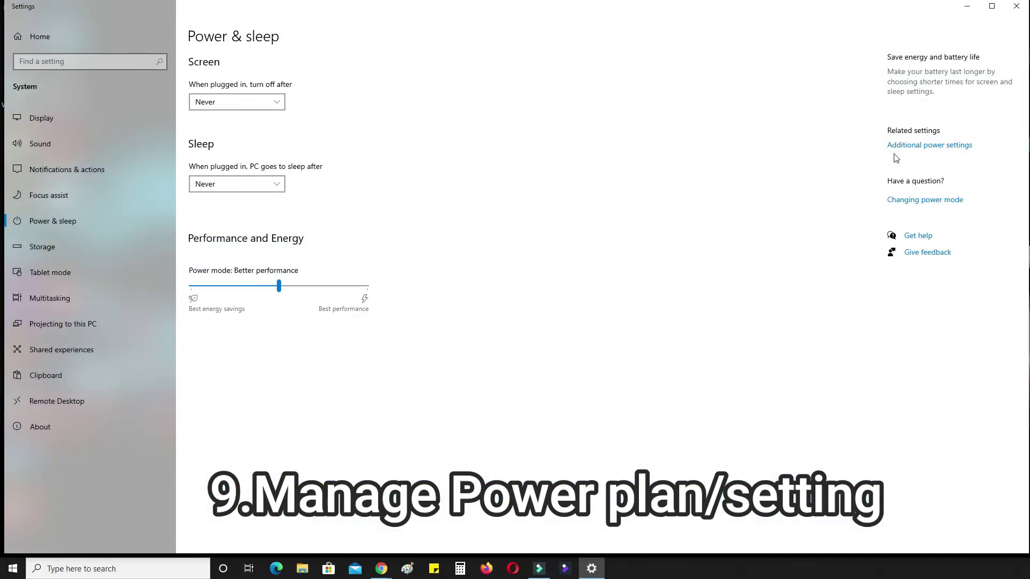
pyautogui.click(922, 146)
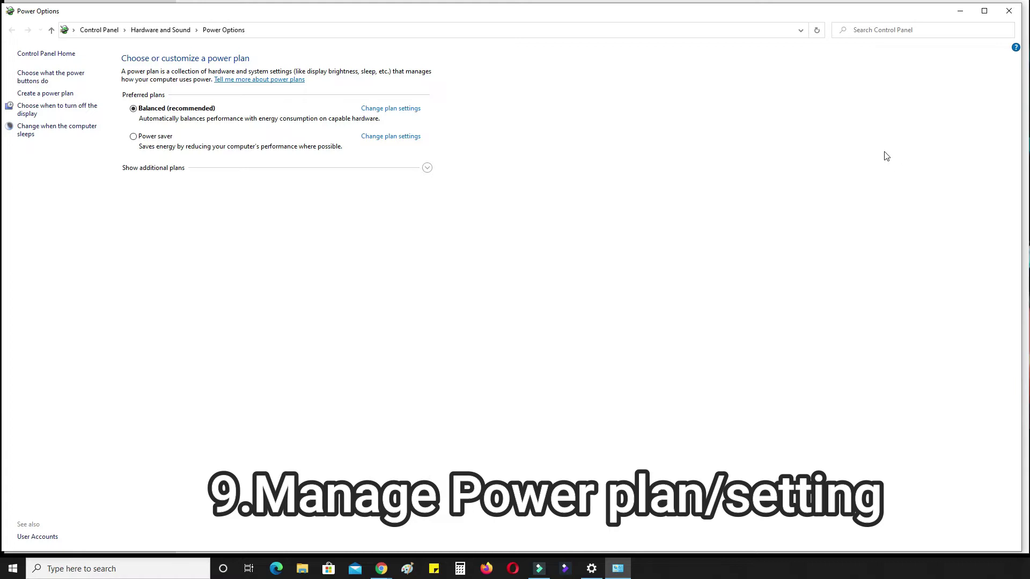
pyautogui.click(427, 168)
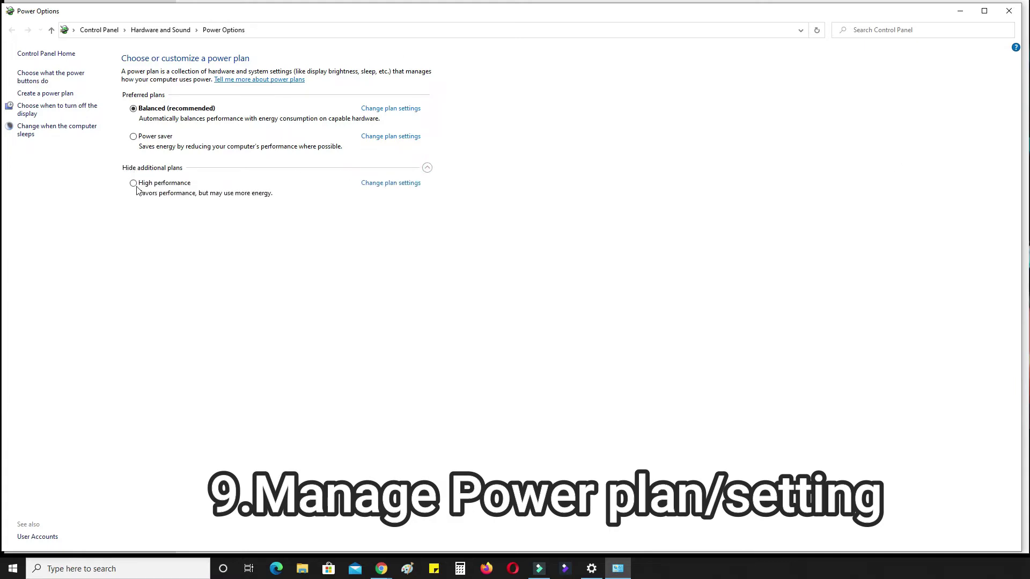
pyautogui.click(135, 184)
# Review High performance's processor minimum/maximum states (100%) and system cooling policy.
pyautogui.click(408, 183)
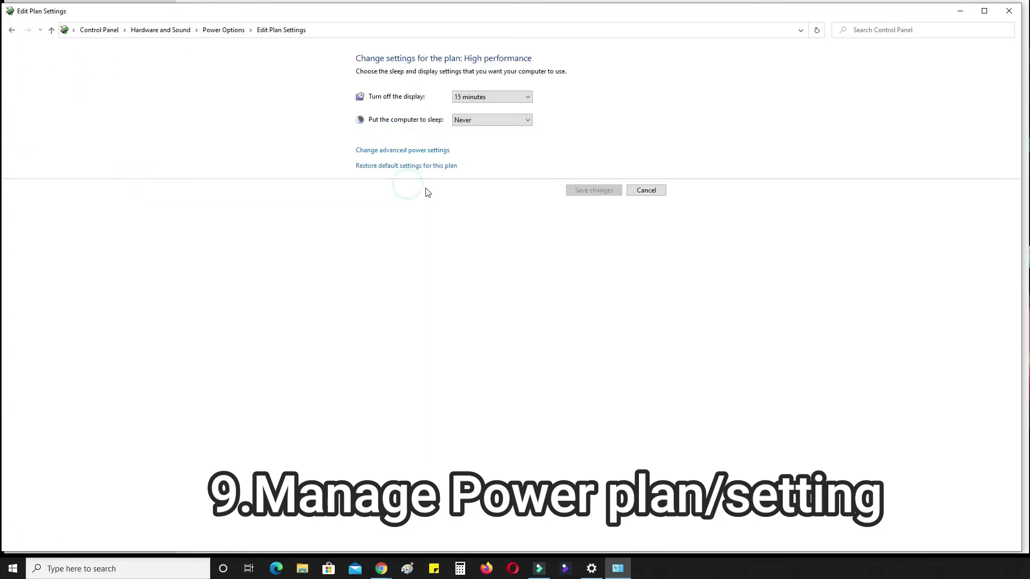
pyautogui.click(407, 150)
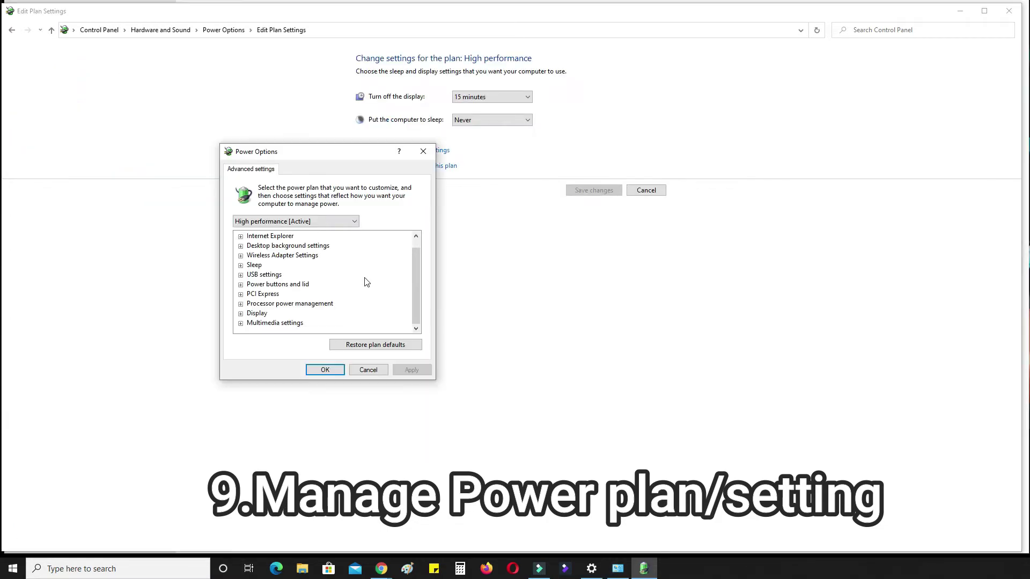
pyautogui.click(240, 304)
pyautogui.scroll(-1, 357, 292)
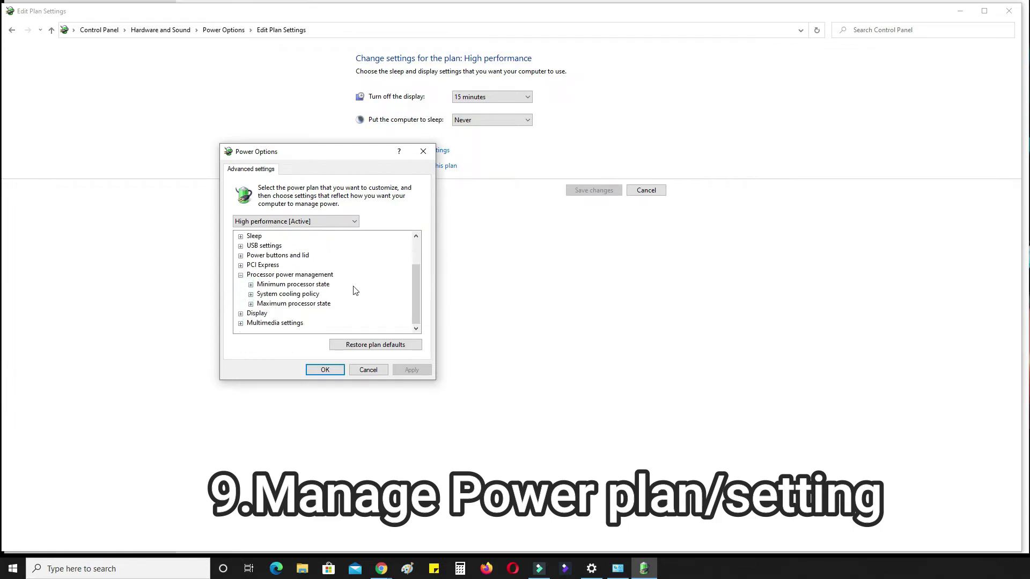
pyautogui.click(250, 285)
pyautogui.click(250, 303)
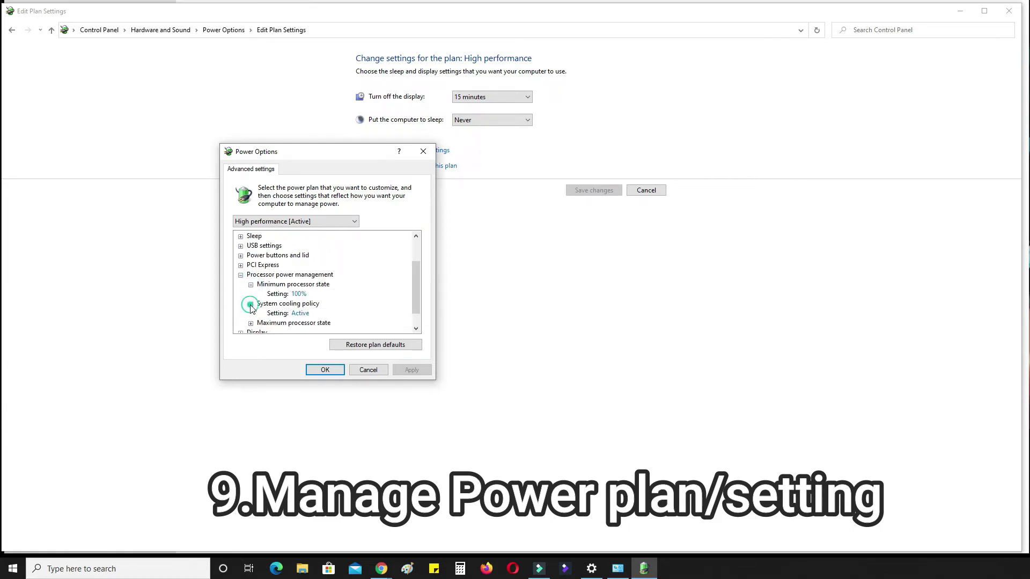
pyautogui.scroll(-1, 301, 301)
pyautogui.click(250, 304)
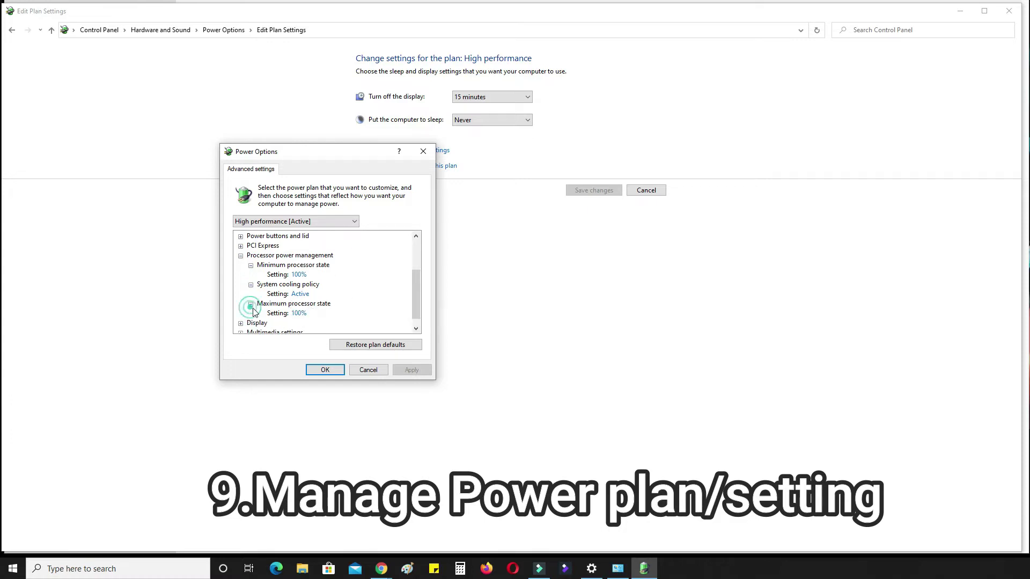
pyautogui.scroll(-1, 322, 298)
pyautogui.click(297, 305)
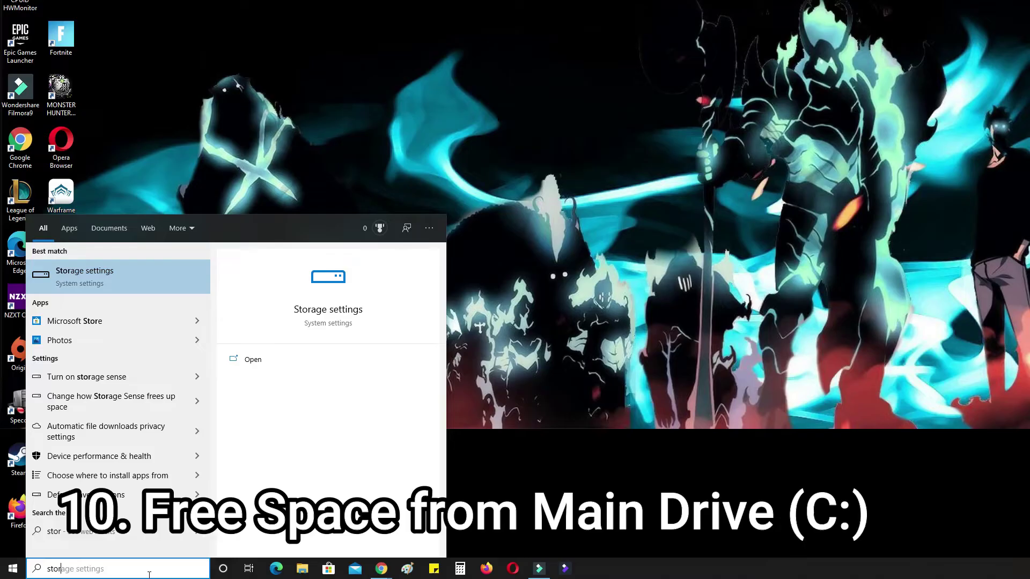
# In Storage settings, list all categories, toggle Storage Sense, and view Temporary files.
pyautogui.write('age')
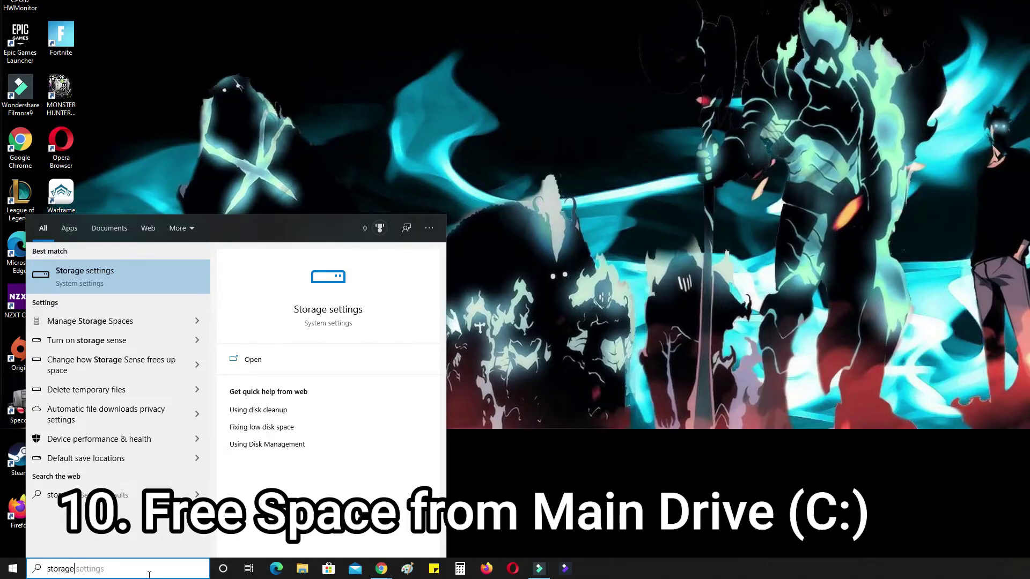
pyautogui.click(86, 265)
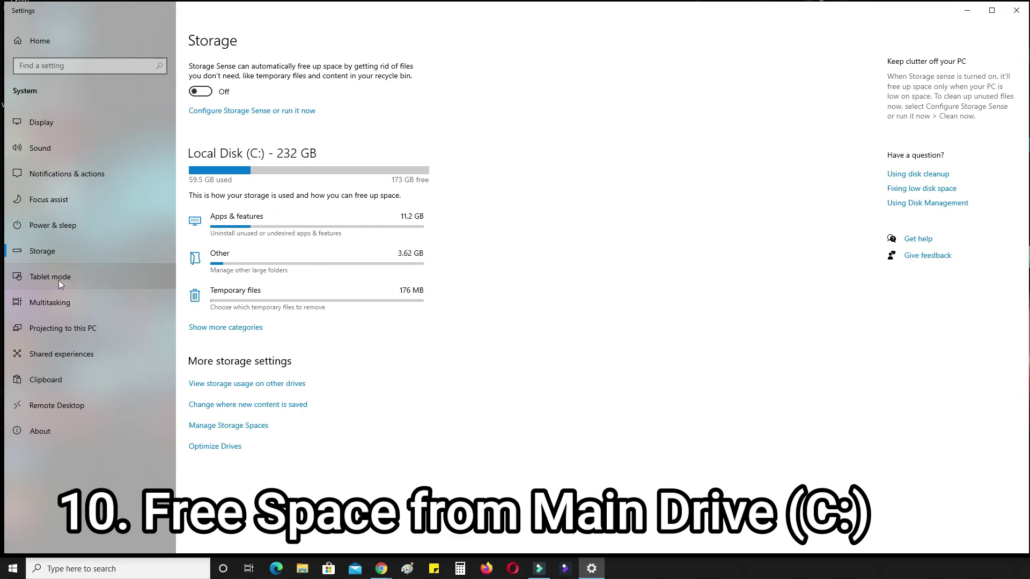
pyautogui.click(210, 329)
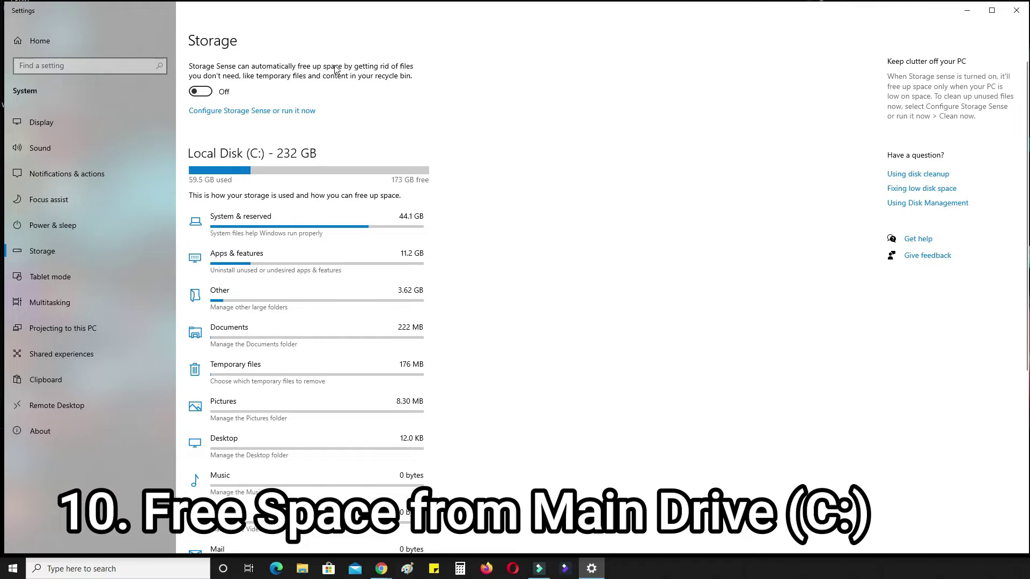
pyautogui.click(200, 94)
pyautogui.click(200, 92)
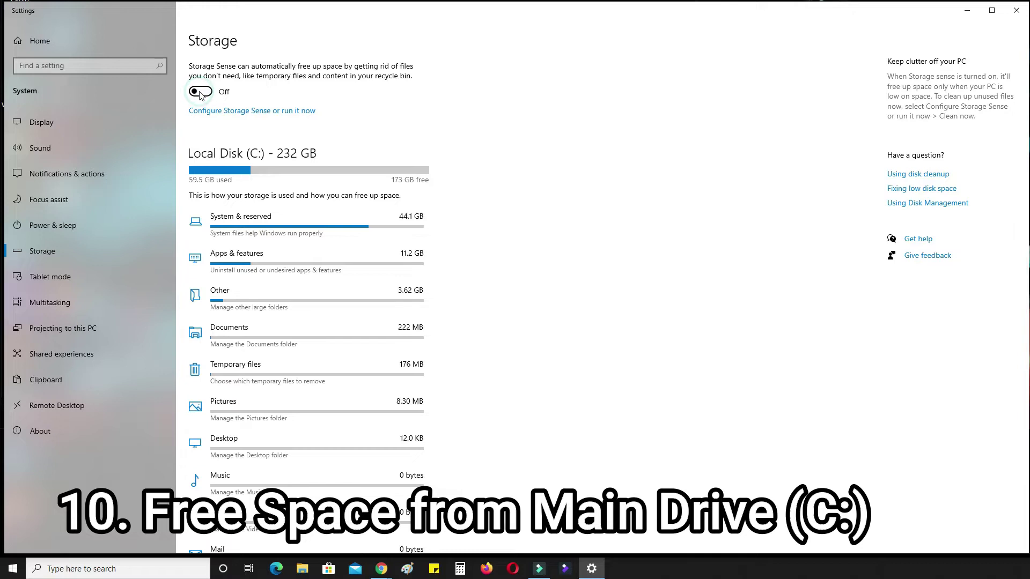
pyautogui.click(319, 386)
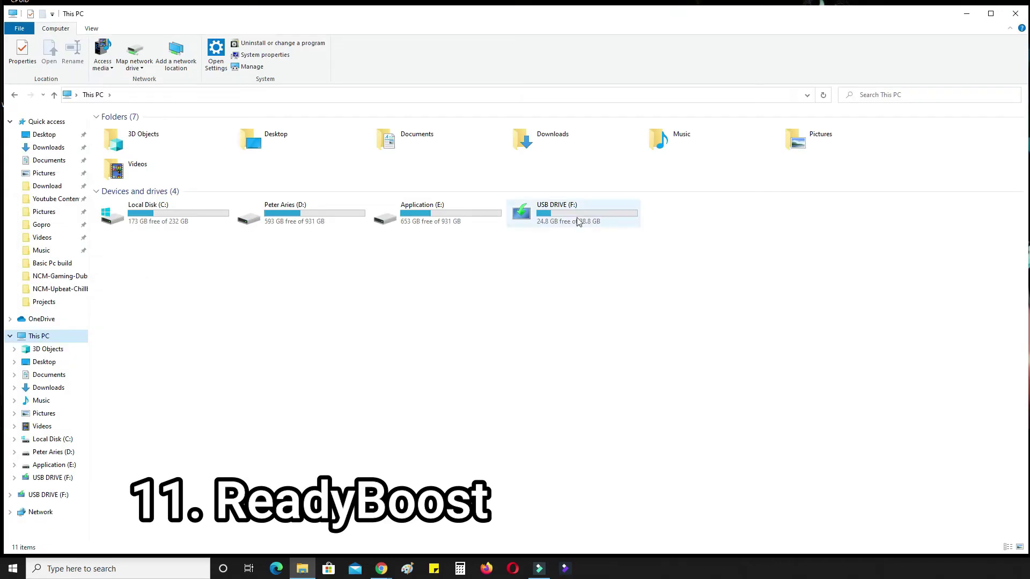
# Show the ReadyBoost tab in USB DRIVE (F:) Properties.
pyautogui.rightClick(566, 211)
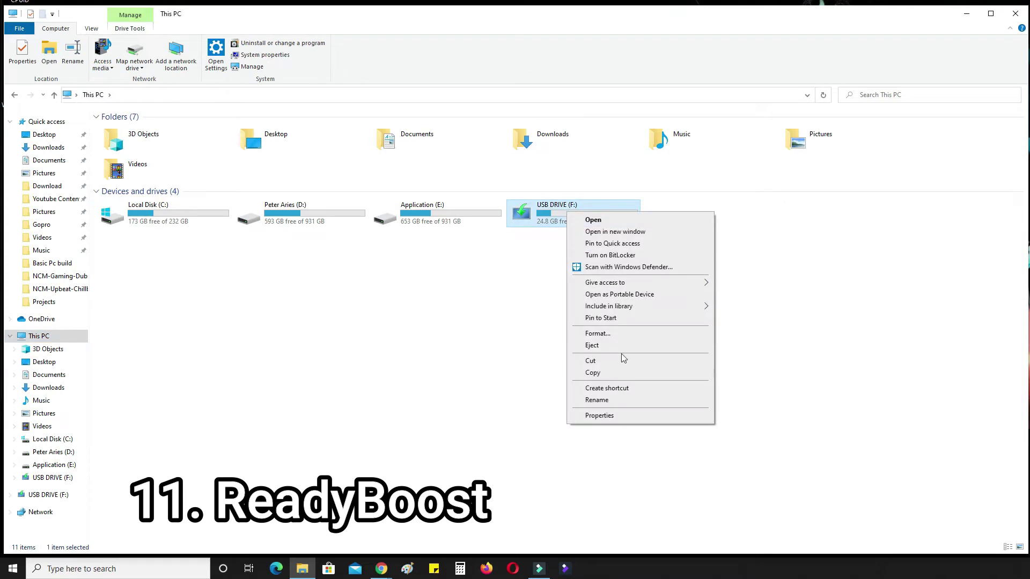
pyautogui.click(616, 415)
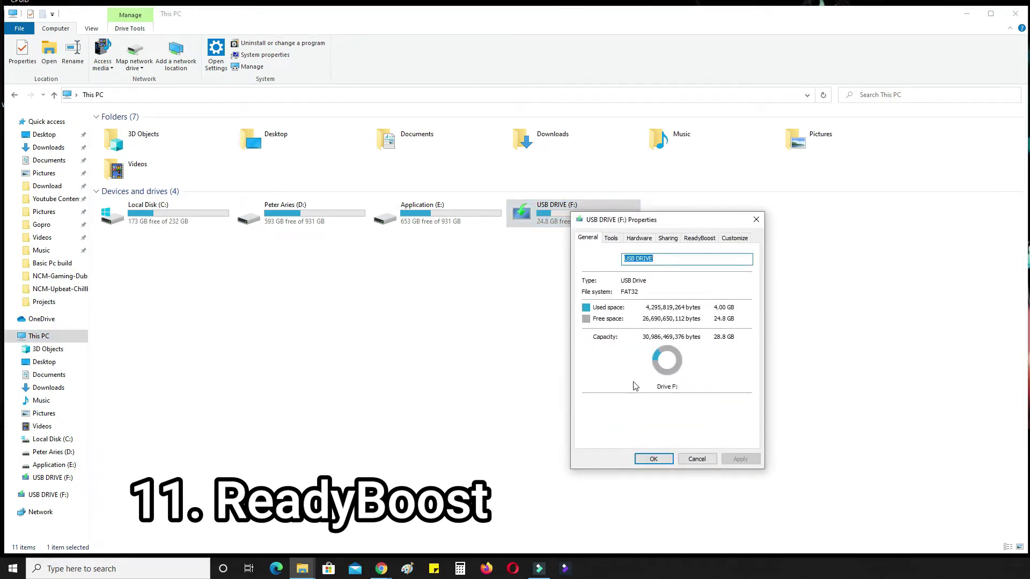
pyautogui.click(696, 239)
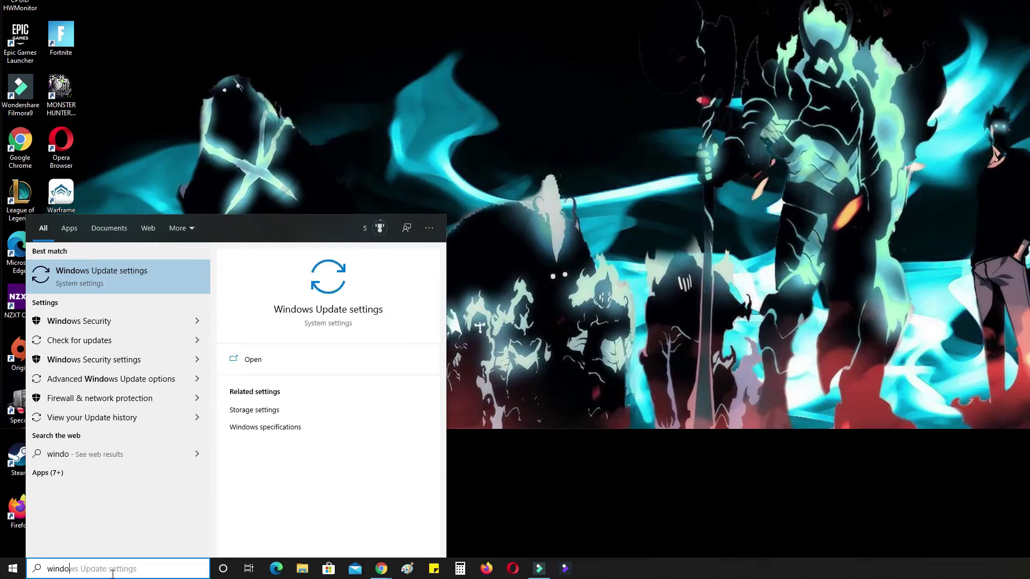
# Choose the Windows Defender Offline scan in Windows Security, then open Control Panel.
pyautogui.click(97, 321)
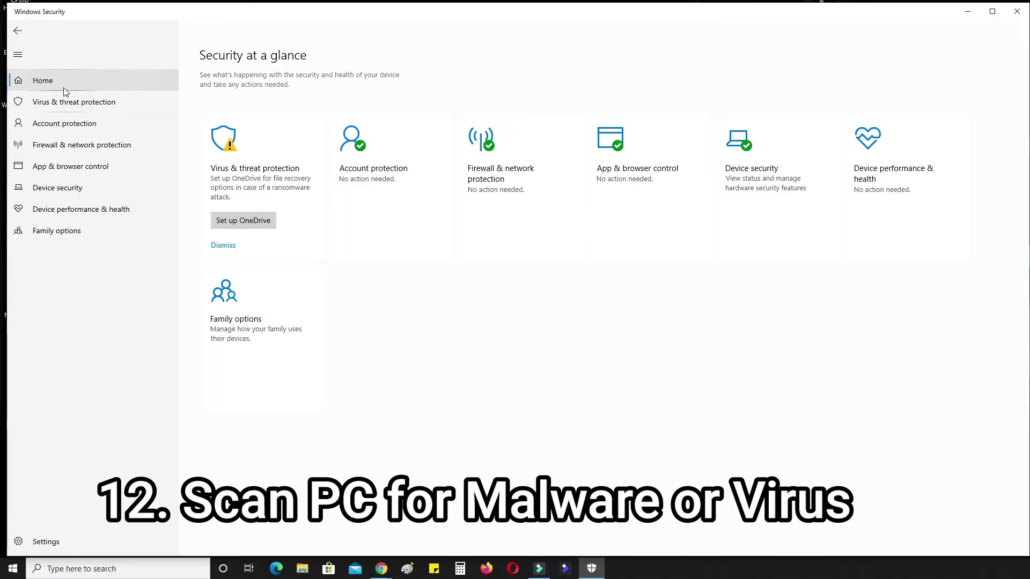
pyautogui.click(69, 105)
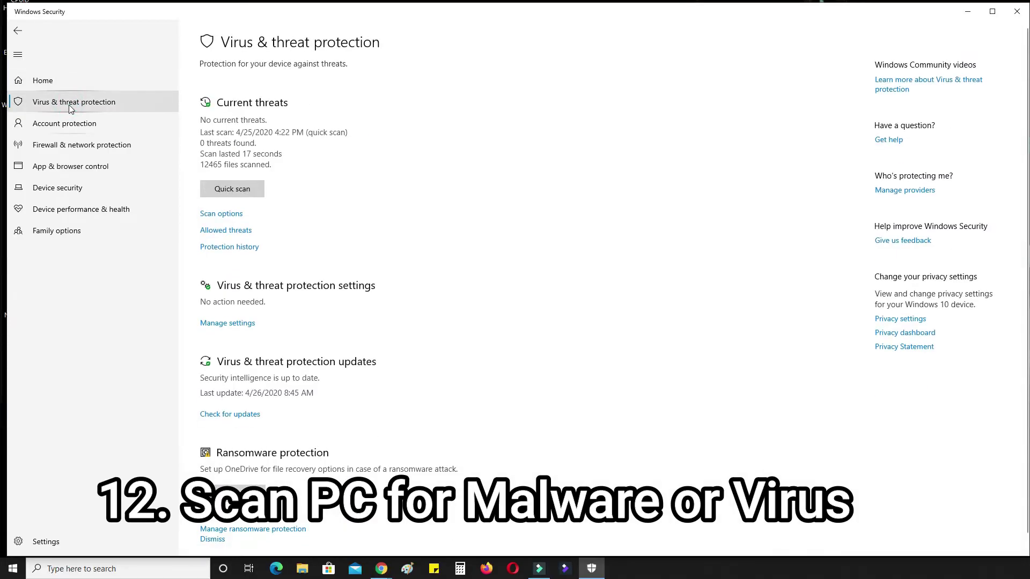
pyautogui.click(235, 215)
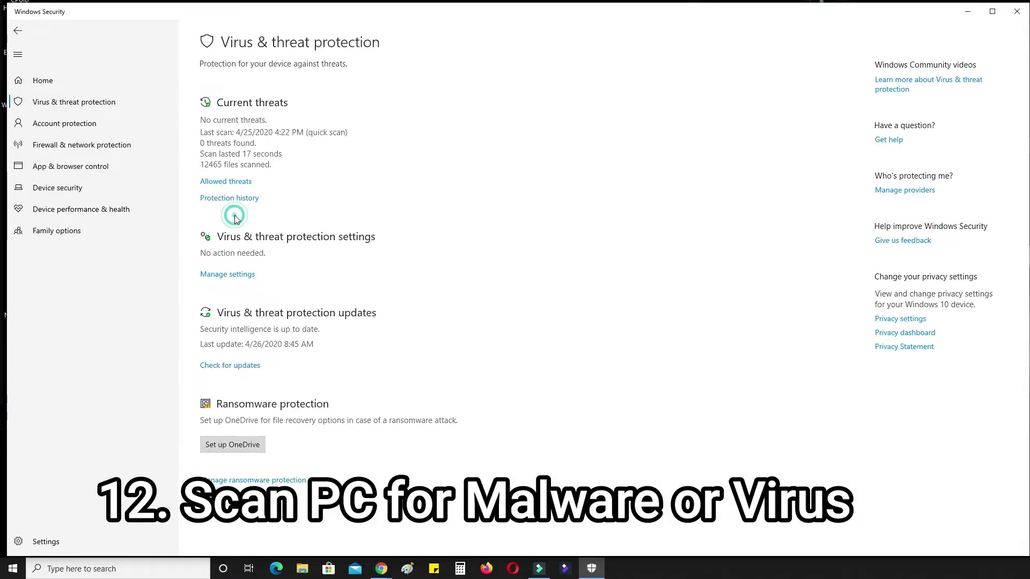
pyautogui.click(206, 251)
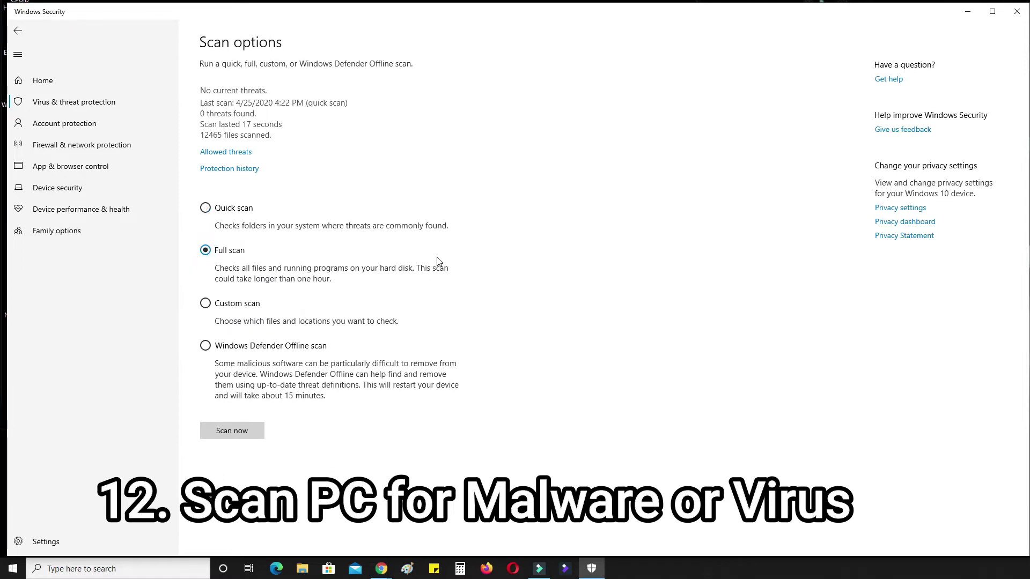
pyautogui.click(205, 346)
pyautogui.click(71, 107)
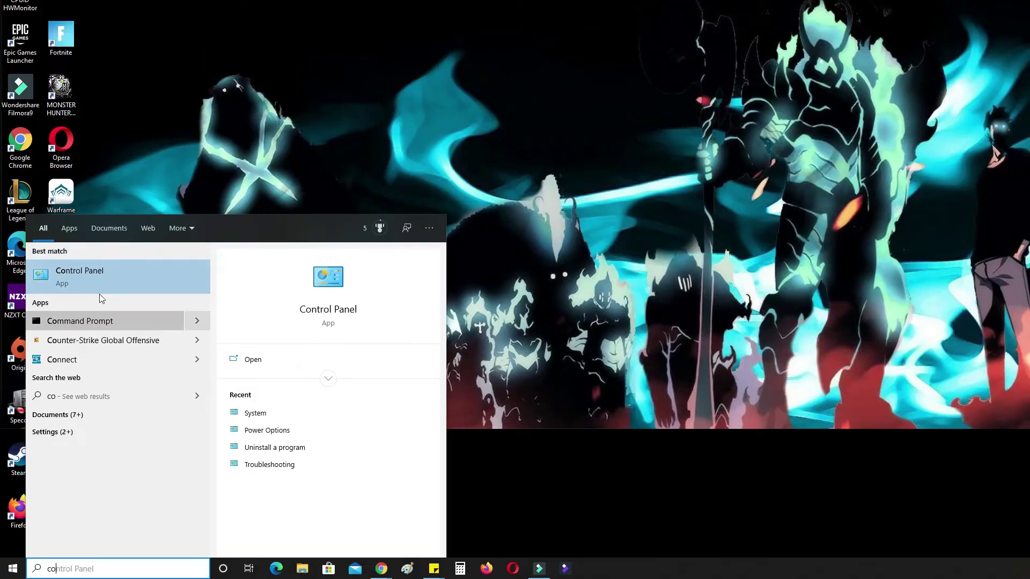
pyautogui.click(145, 287)
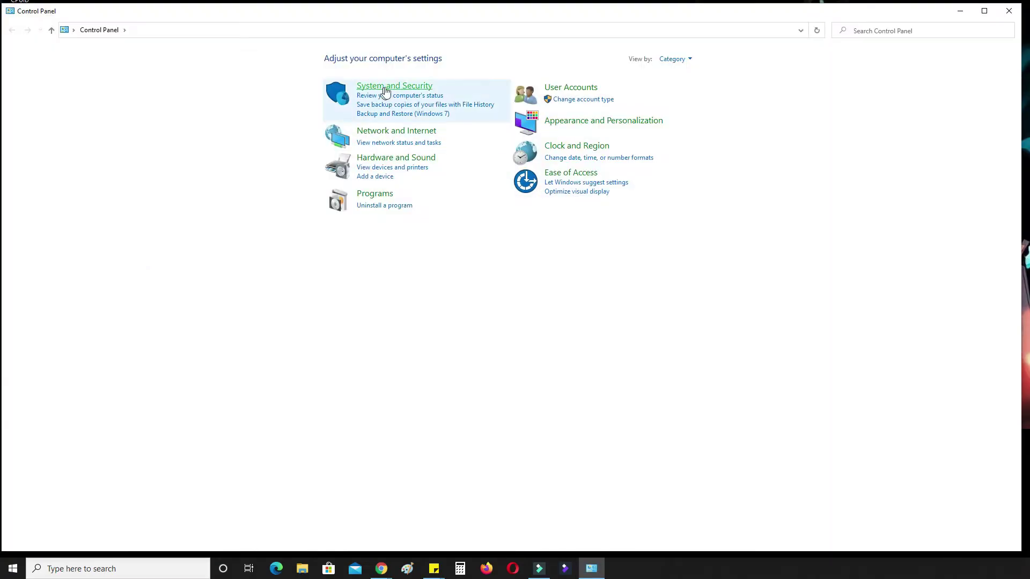
# Set the Performance Options visual effects to Adjust for best performance.
pyautogui.click(383, 87)
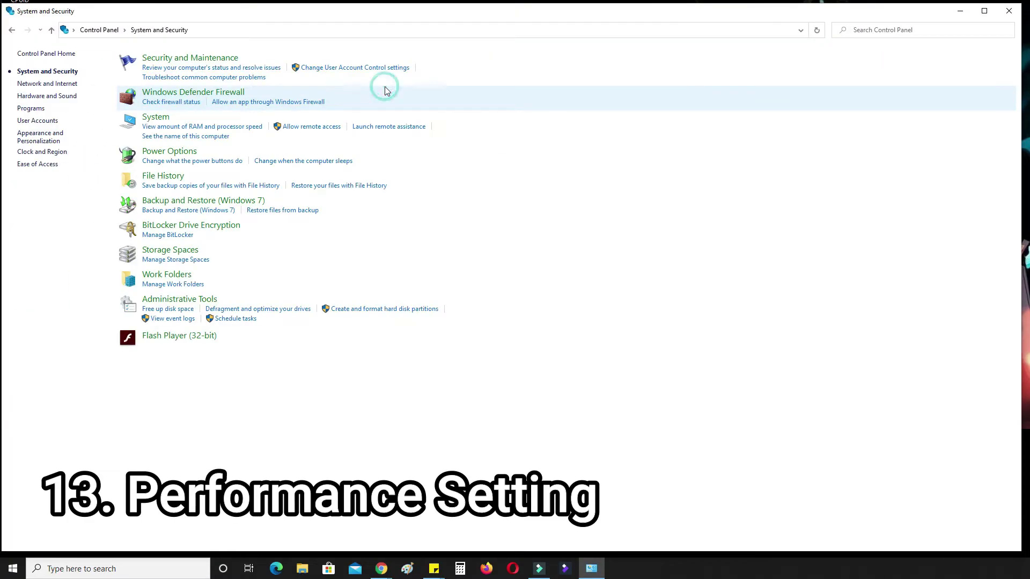
pyautogui.click(158, 119)
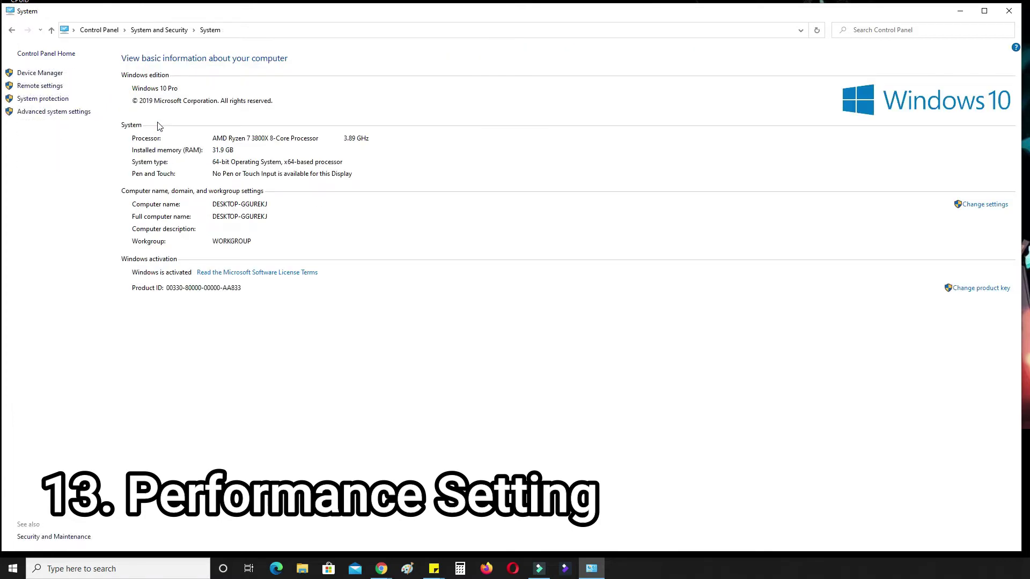
pyautogui.click(54, 112)
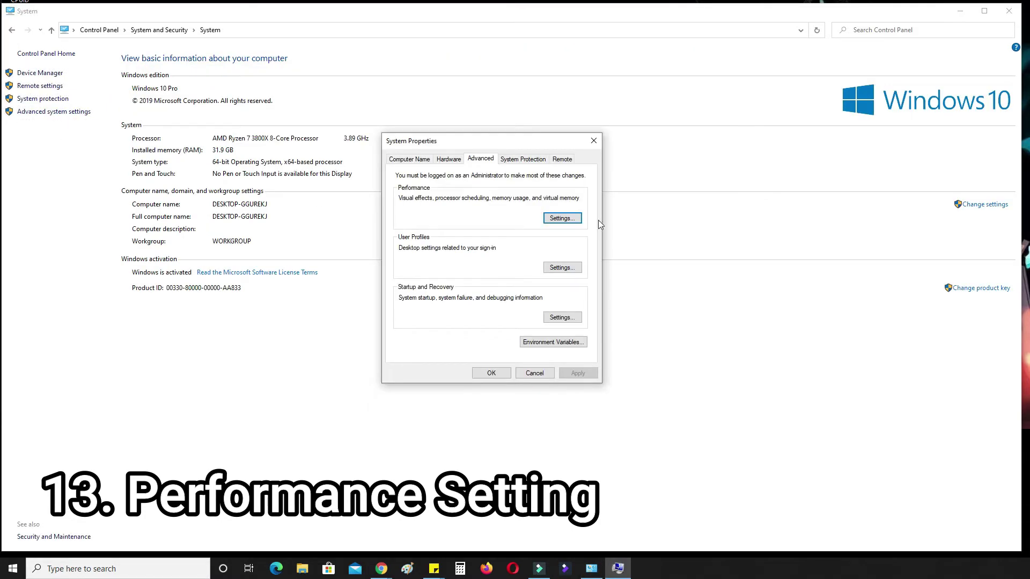
pyautogui.click(569, 219)
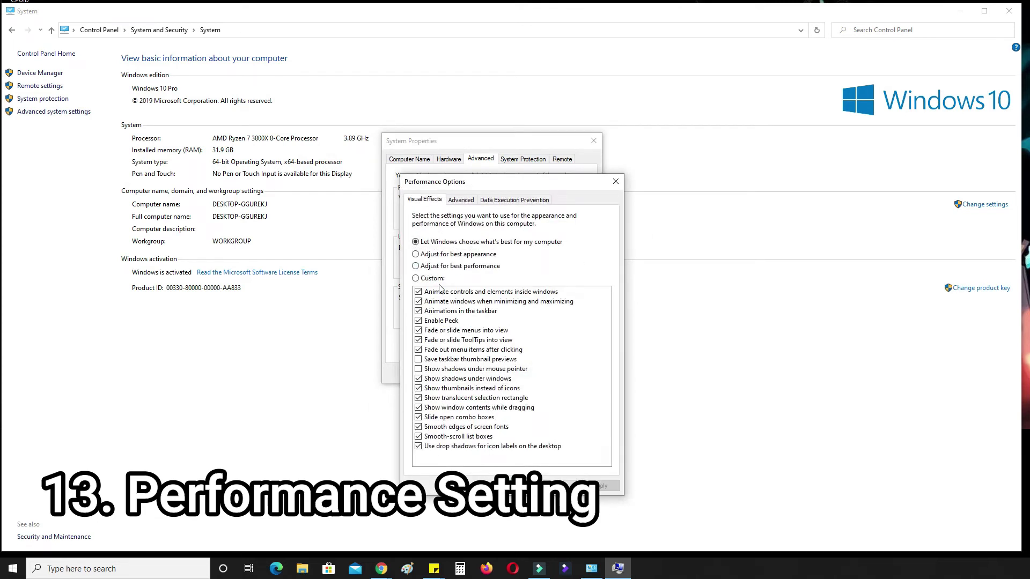
pyautogui.click(416, 266)
# Turn off automatic paging file management and choose Custom size for drive C:.
pyautogui.click(462, 202)
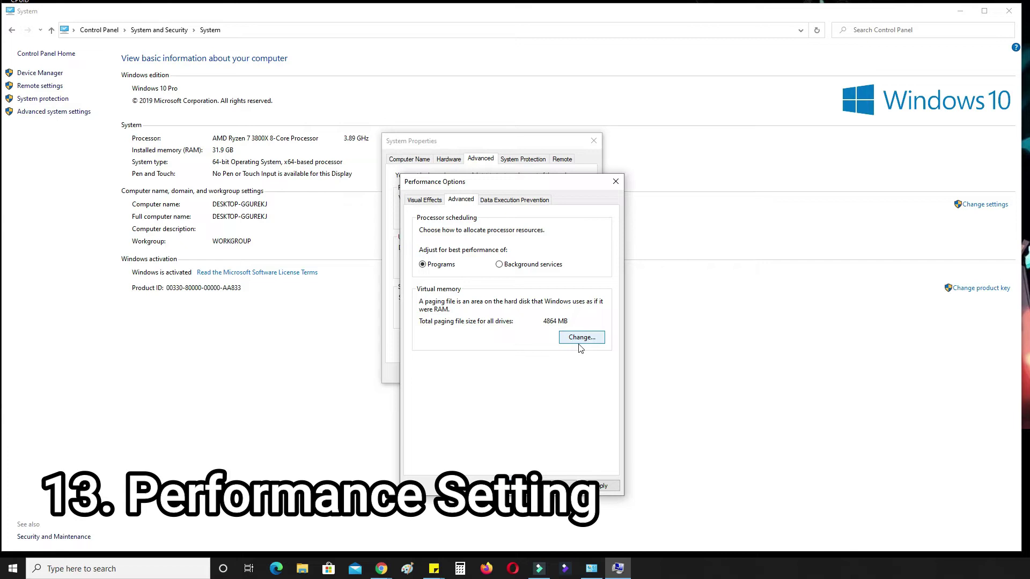
pyautogui.click(581, 338)
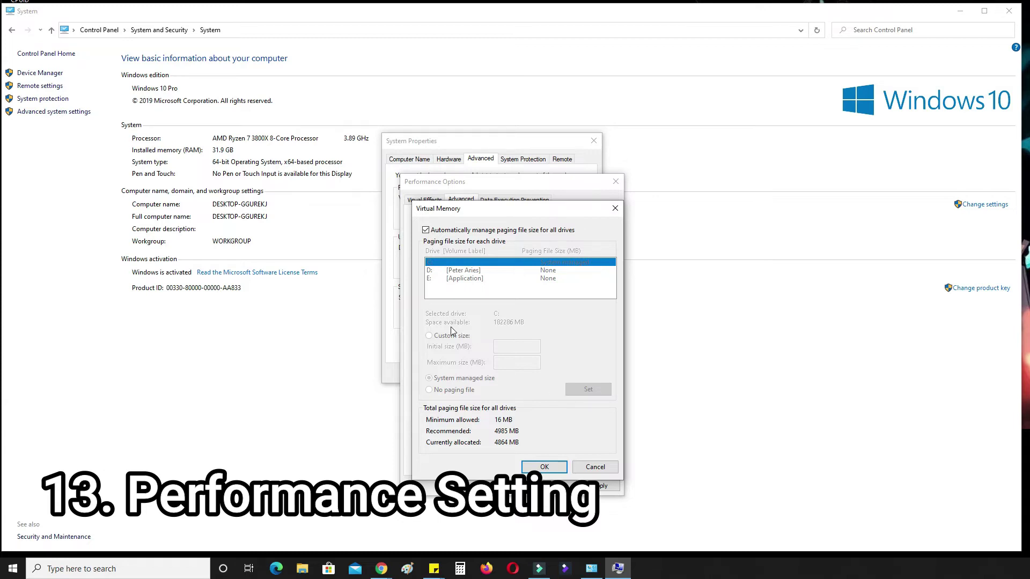
pyautogui.click(427, 230)
pyautogui.click(429, 337)
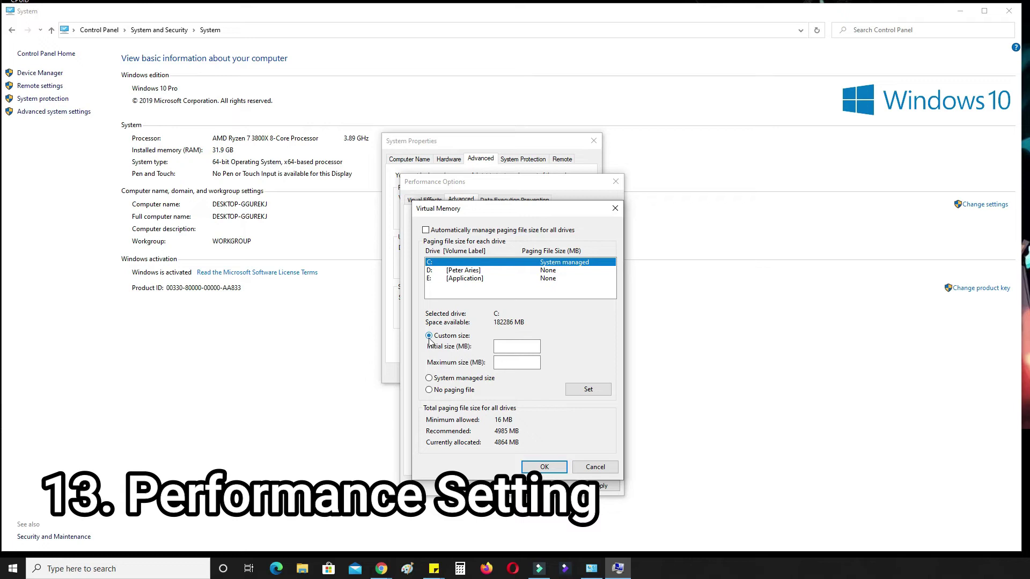
# Calculate 1024 × 2 × 1.5 = 3072 MB in Calculator.
pyautogui.click(727, 400)
pyautogui.click(769, 430)
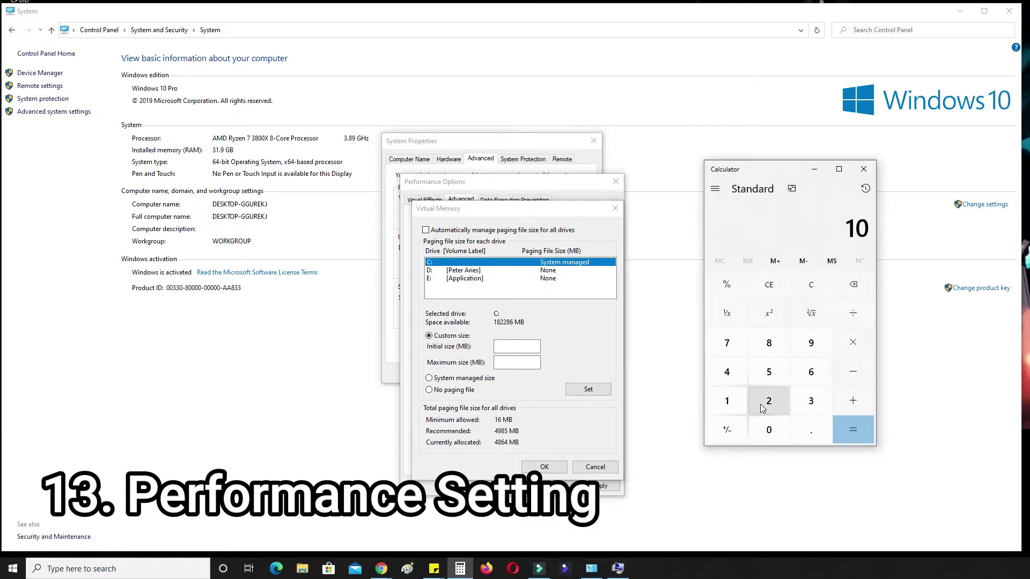
pyautogui.click(769, 401)
pyautogui.click(742, 372)
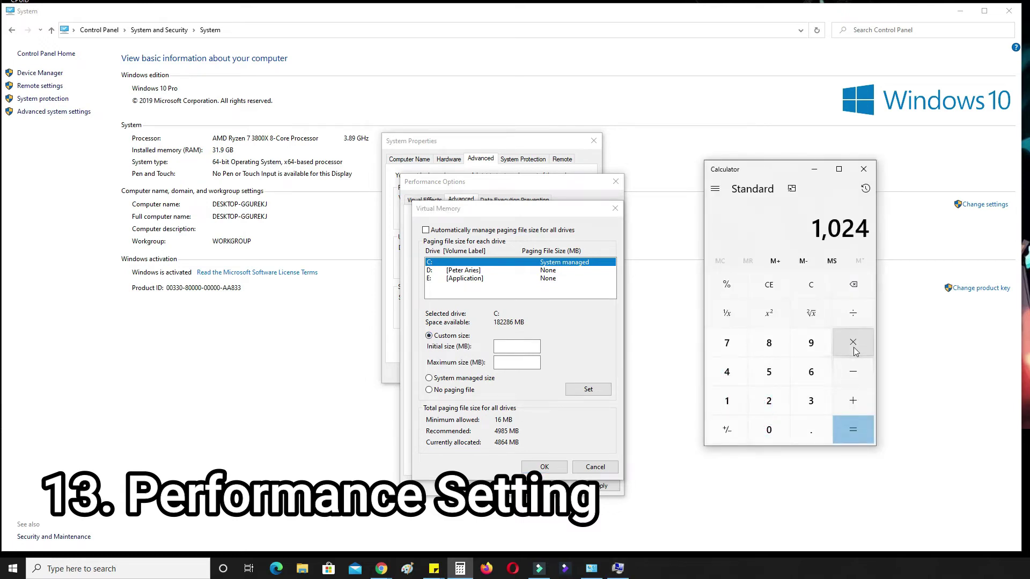
pyautogui.click(853, 346)
pyautogui.click(776, 403)
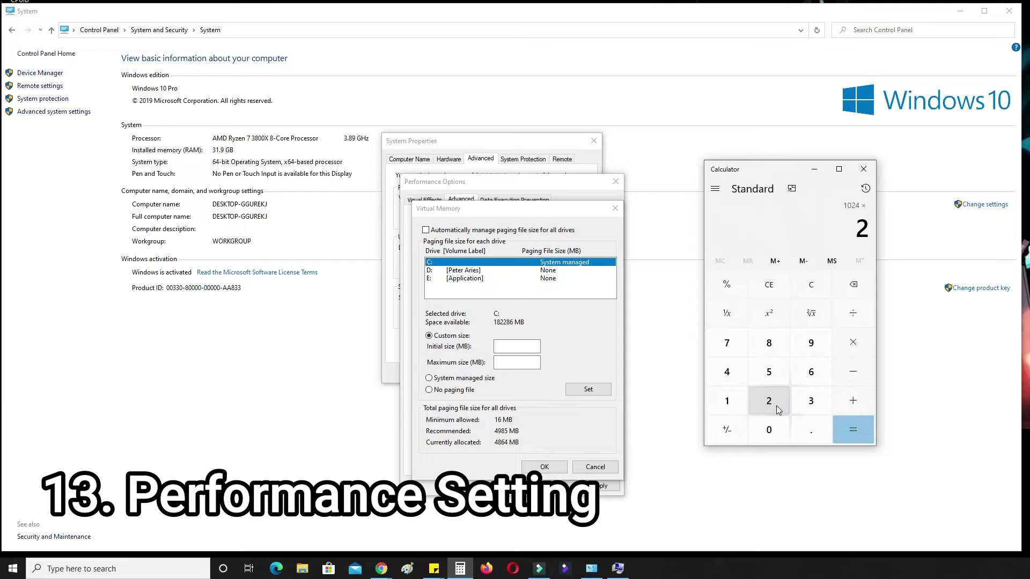
pyautogui.click(856, 354)
pyautogui.click(741, 401)
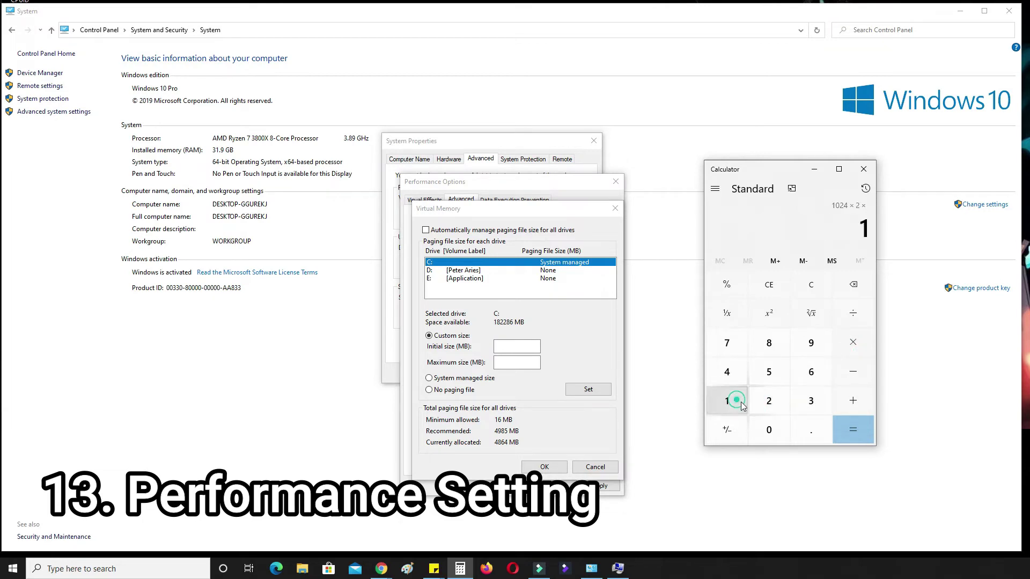
pyautogui.click(805, 436)
pyautogui.click(775, 377)
pyautogui.click(857, 432)
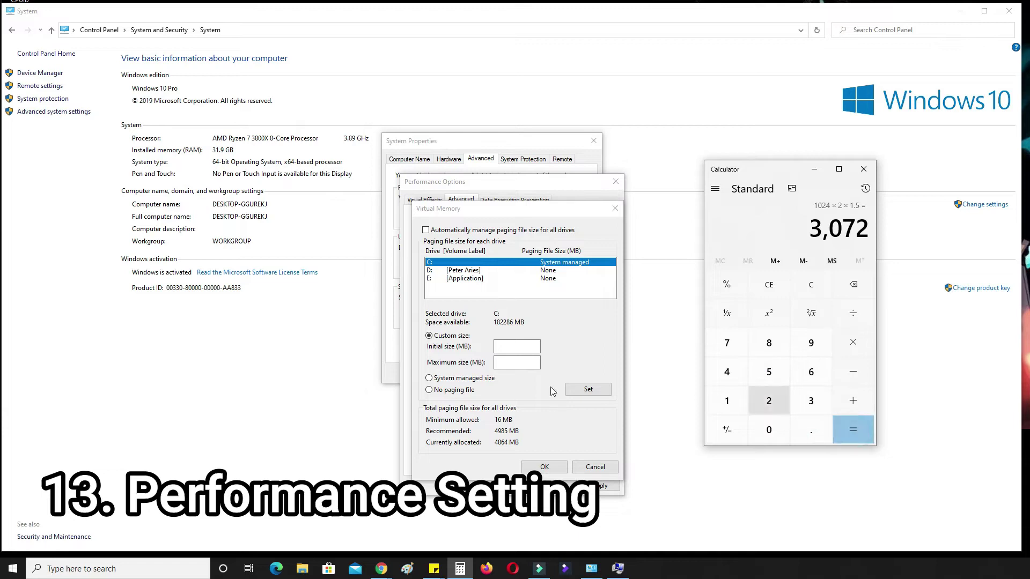
# Enter 3072 MB initial and 9216 MB maximum paging size, then bring up Start's power choices.
pyautogui.click(526, 347)
pyautogui.write('20')
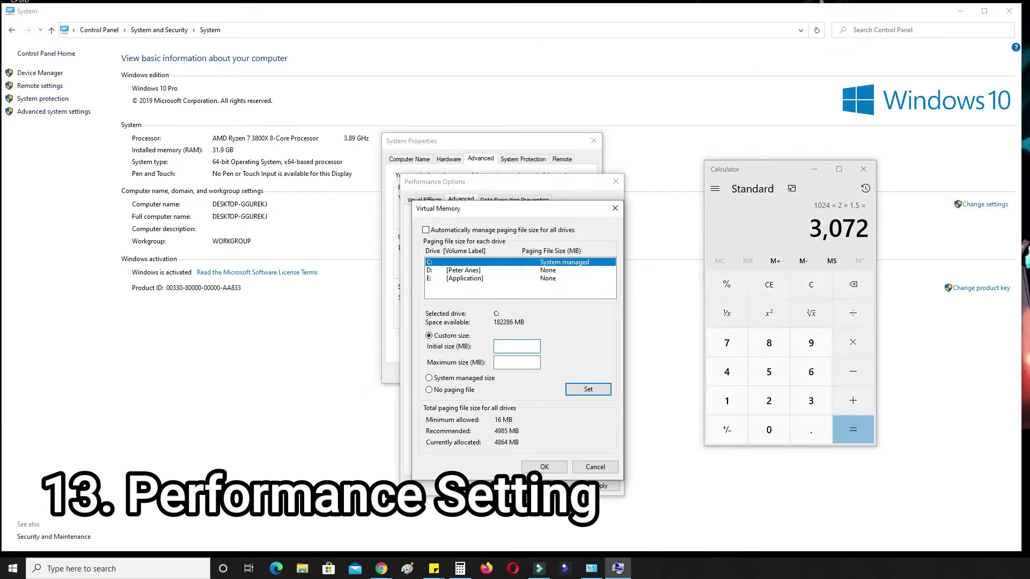
pyautogui.click(853, 343)
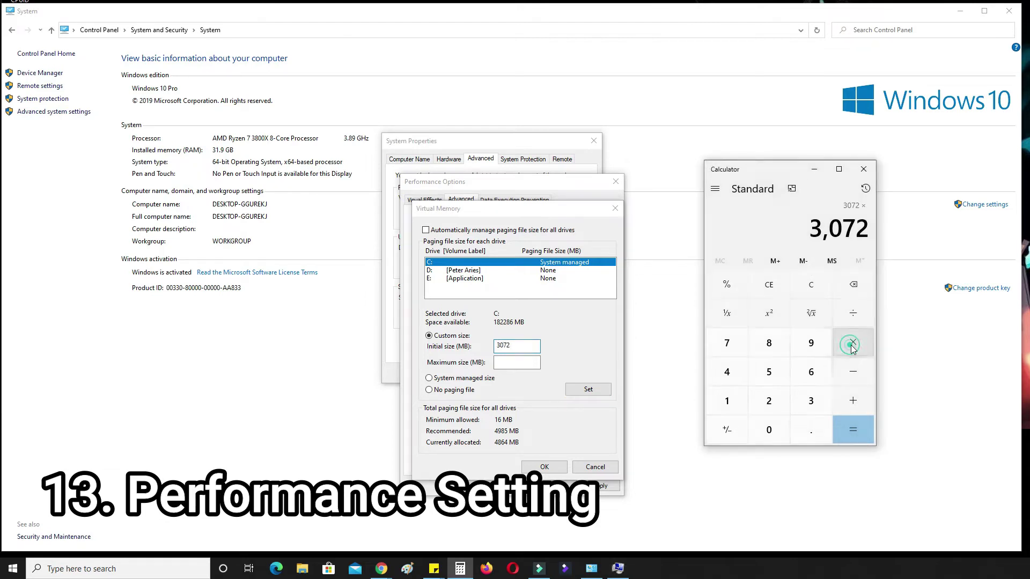
pyautogui.click(811, 401)
pyautogui.click(865, 432)
pyautogui.click(514, 361)
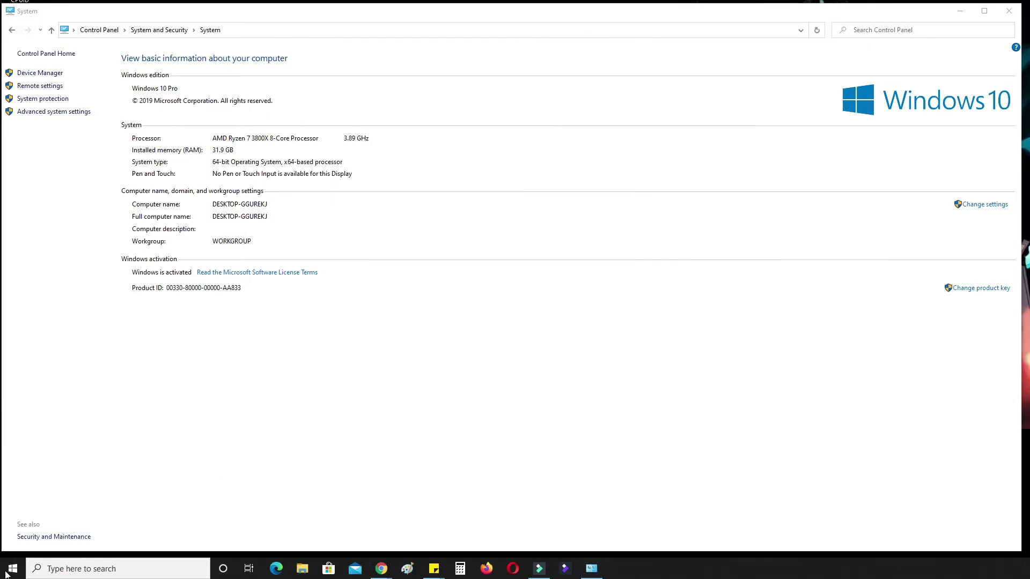
pyautogui.click(5, 574)
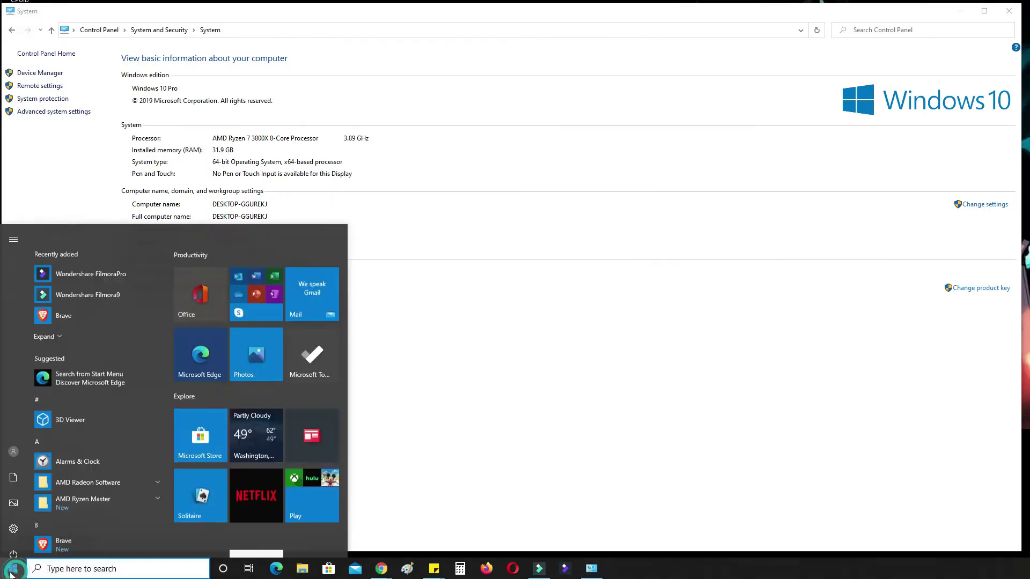
pyautogui.click(14, 545)
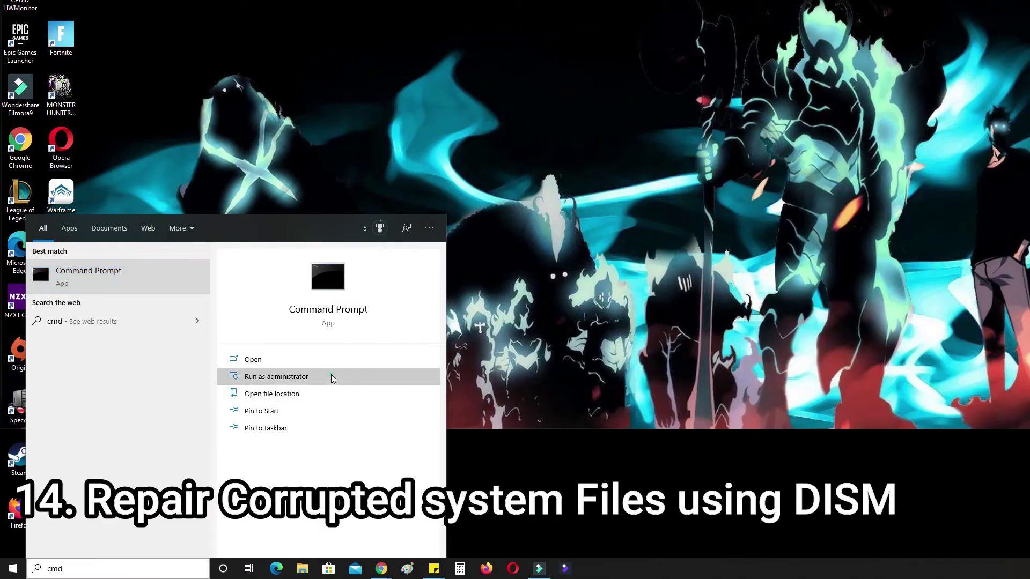
# Run DISM.exe /online /cleanup-image /restorehealth in an administrator Command Prompt.
pyautogui.click(333, 376)
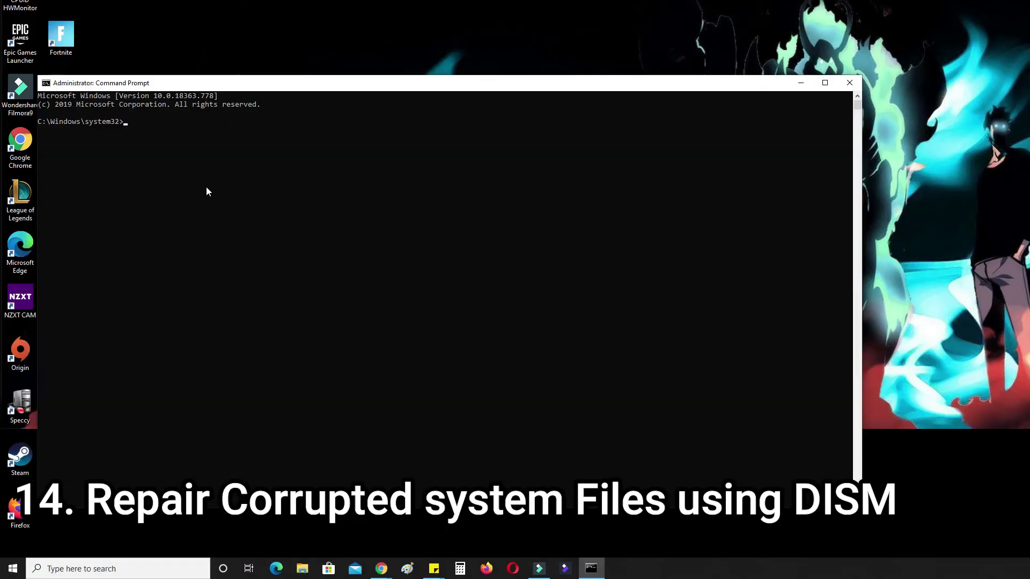
pyautogui.write('DISM')
pyautogui.write(' /')
pyautogui.press('BackSpace')
pyautogui.press('BackSpace')
pyautogui.write('exe')
pyautogui.write(' /online')
pyautogui.write(' /')
pyautogui.write('cleanup')
pyautogui.write('-image')
pyautogui.write(' /')
pyautogui.write('restore')
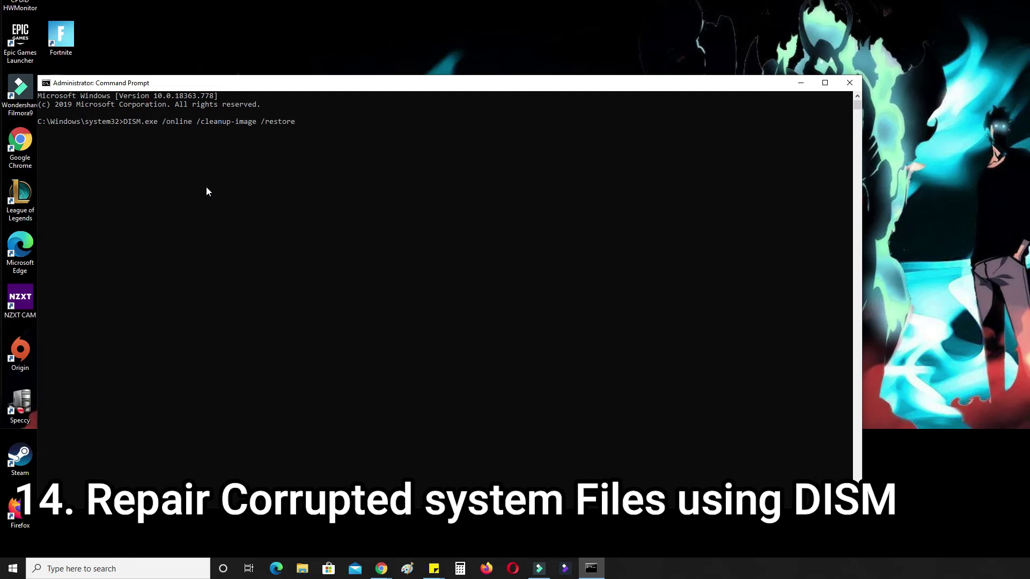
pyautogui.write('health')
pyautogui.press('Return')
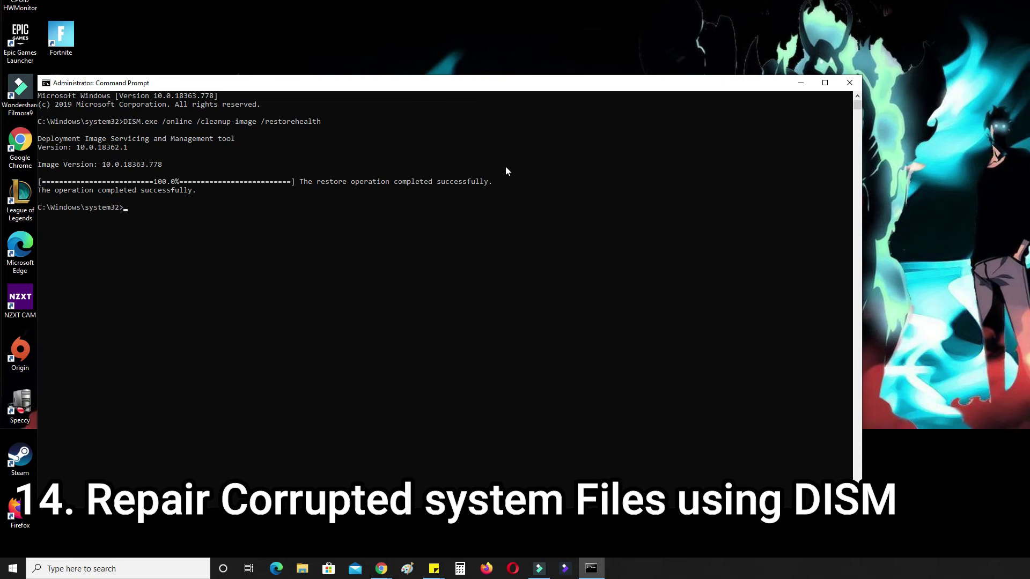
# Close Command Prompt and bring up the Start menu's Sleep, Shut down and Restart choices.
pyautogui.click(849, 82)
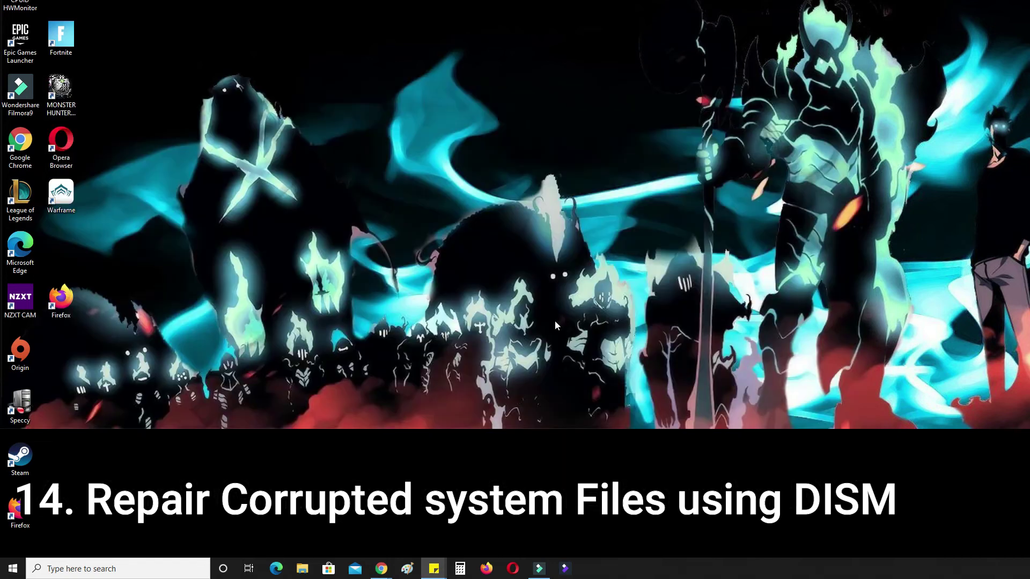
pyautogui.click(22, 563)
pyautogui.click(13, 545)
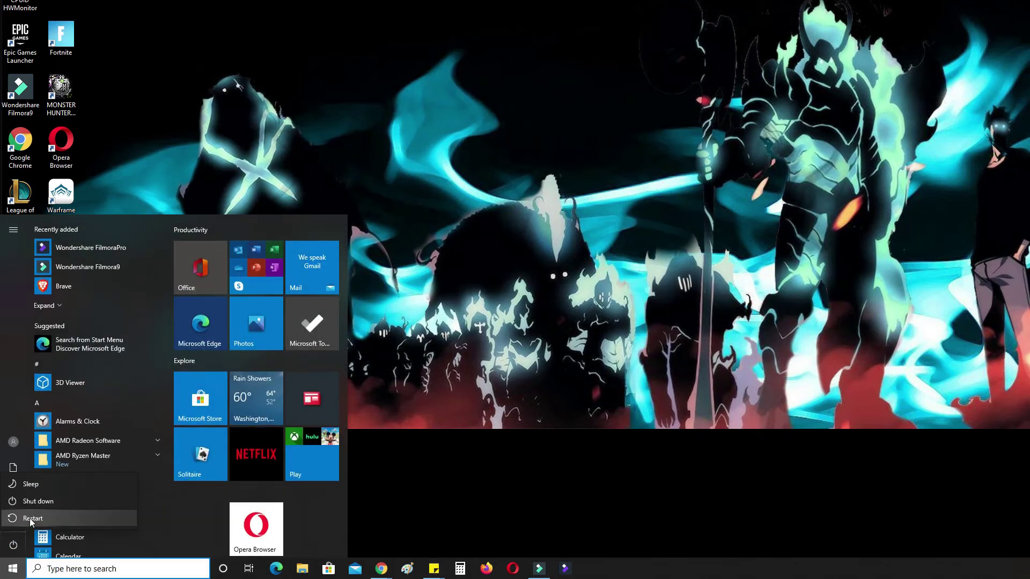